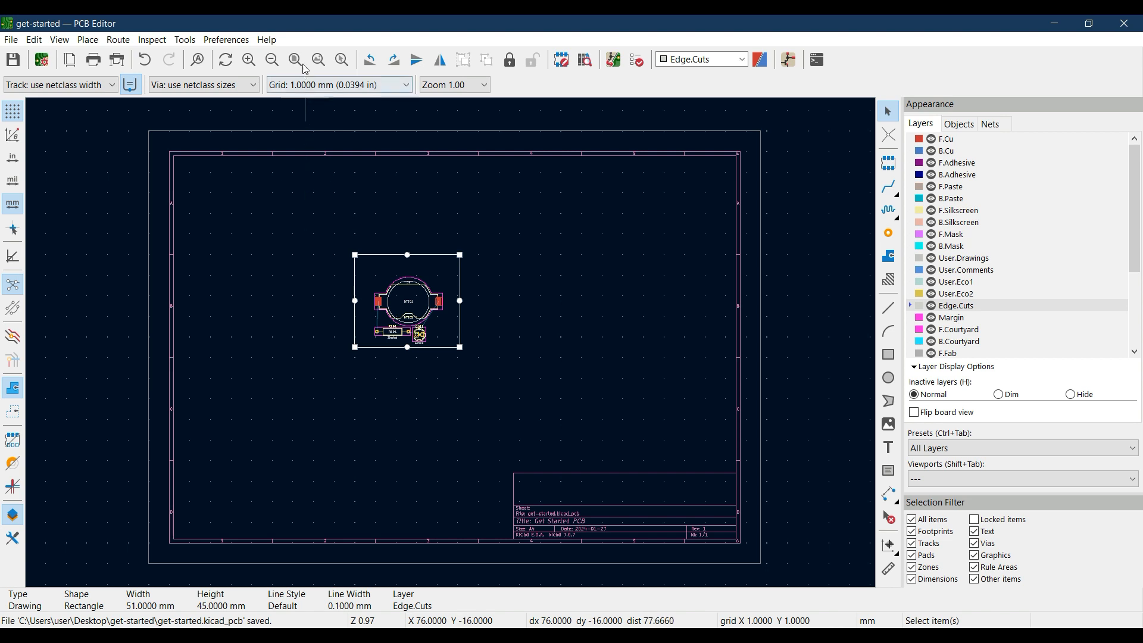
- Open the board in the 3D viewer and show the 3D models of its through-hole and SMD components
{"action": "left_click", "coordinate": [296, 59]}
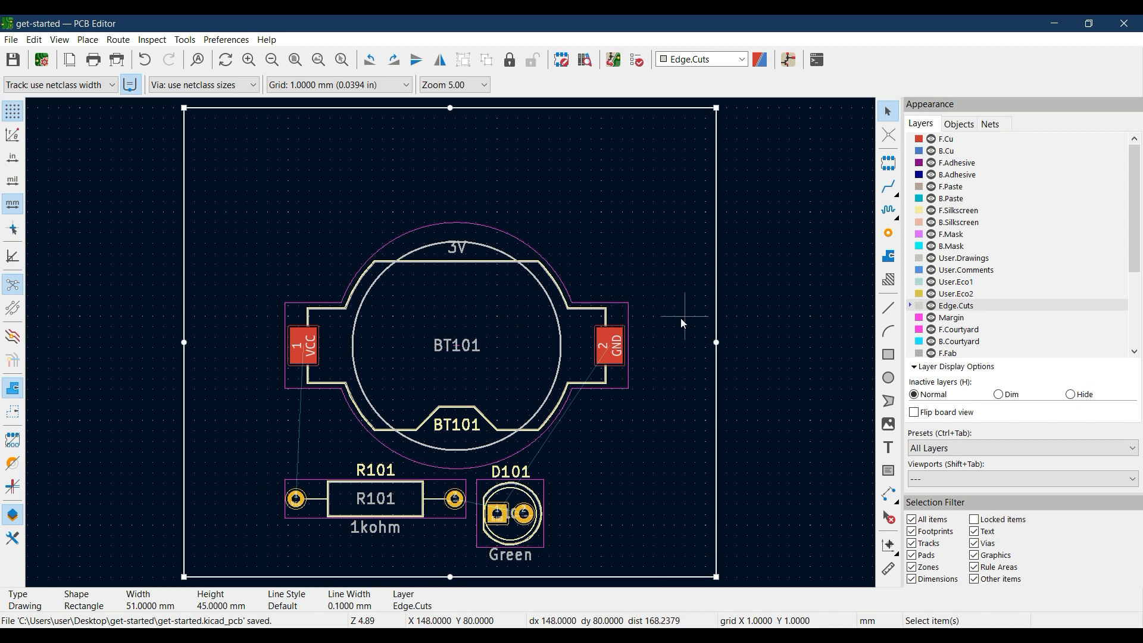
{"action": "left_click", "coordinate": [792, 263]}
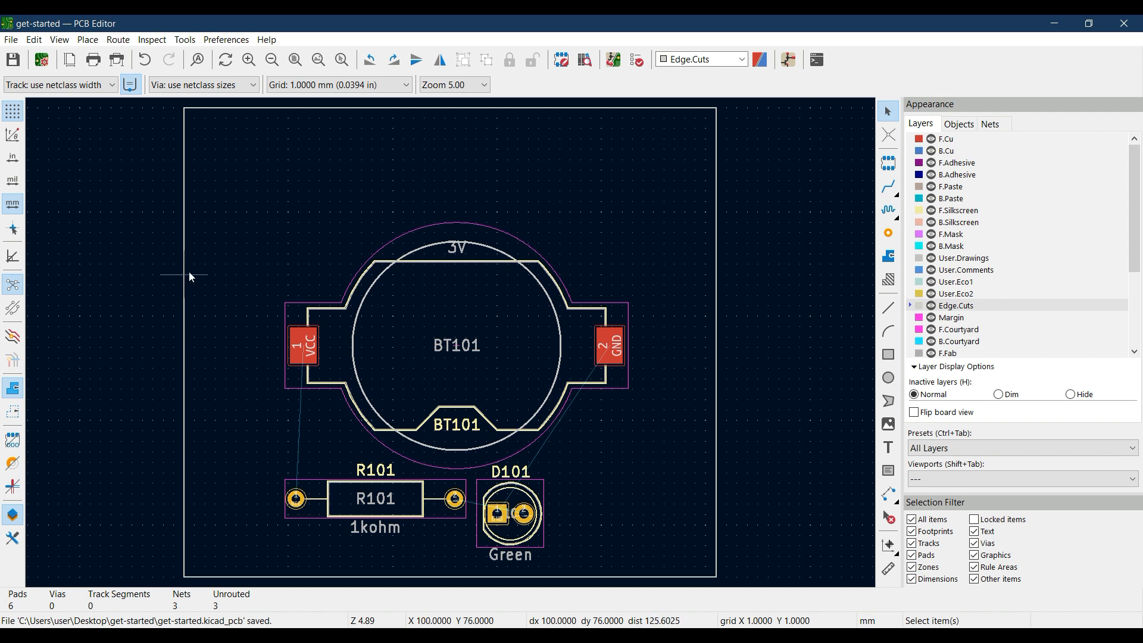
{"action": "left_click", "coordinate": [63, 45]}
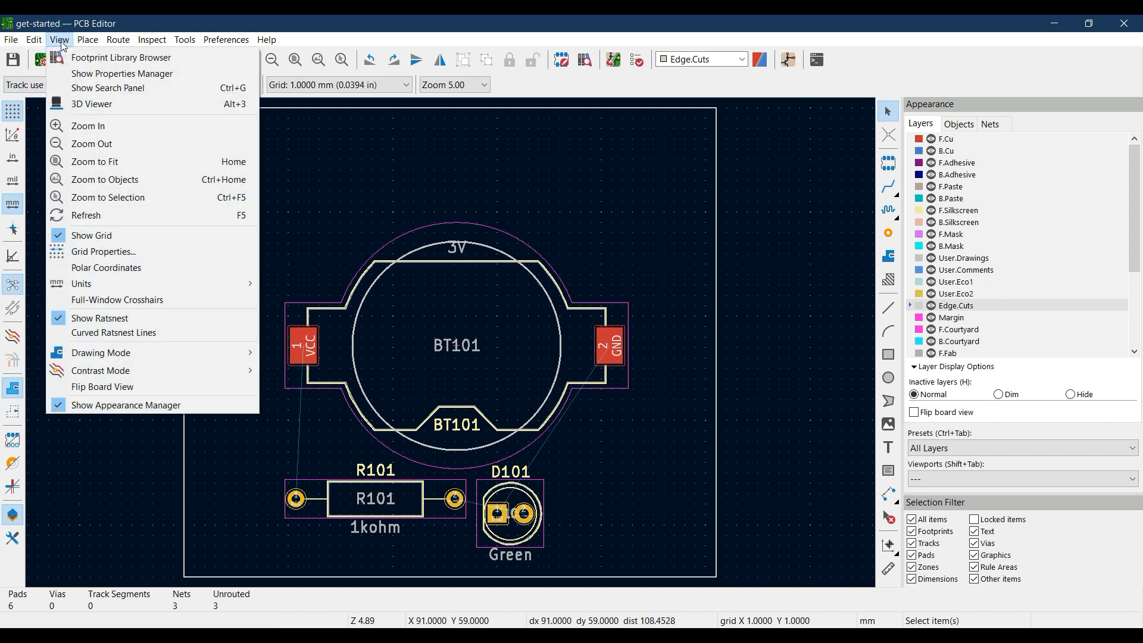
{"action": "left_click", "coordinate": [91, 105]}
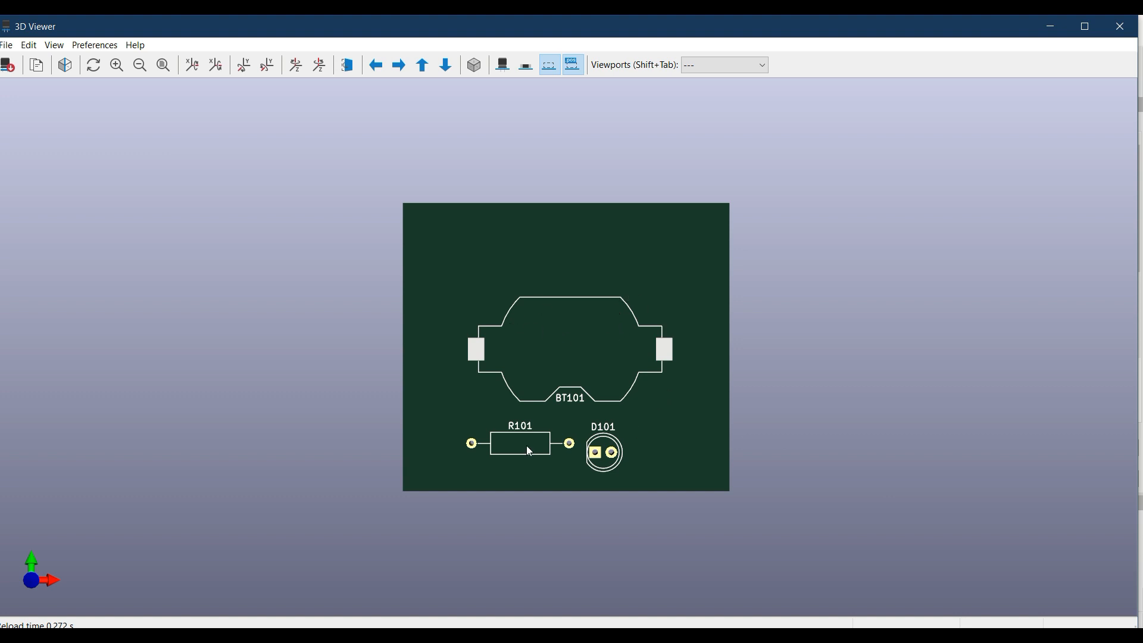
{"action": "left_click", "coordinate": [529, 71]}
{"action": "left_click", "coordinate": [506, 69]}
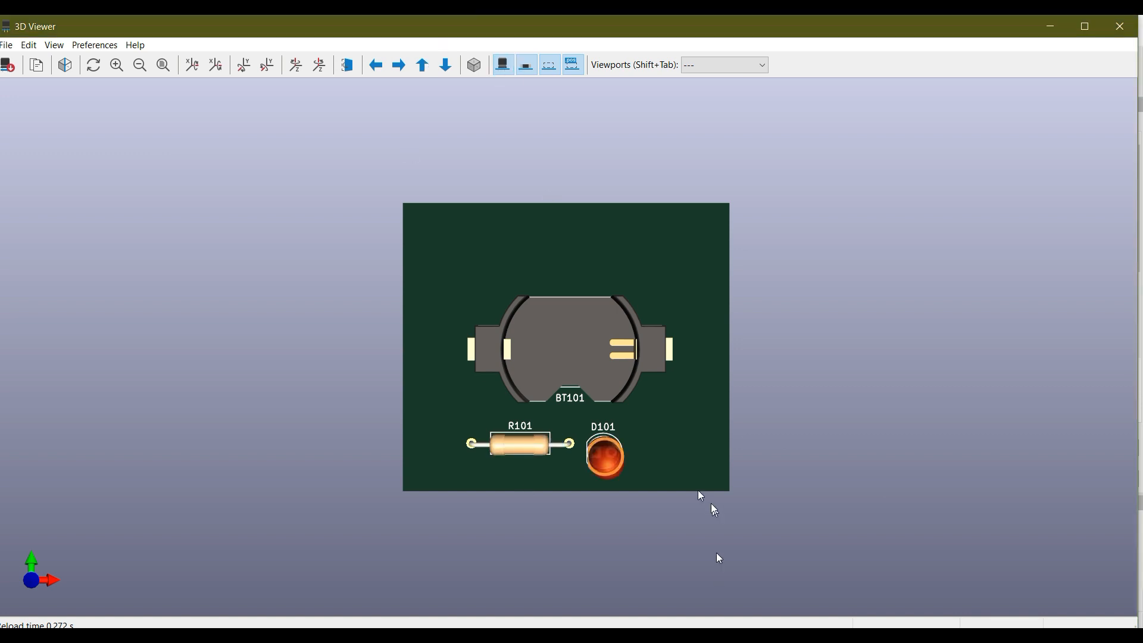
- Tilt, shift and rotate the 3D board to examine the battery holder, resistor and LED models
{"action": "left_click", "coordinate": [693, 277]}
{"action": "left_click_drag", "start_coordinate": [536, 274], "coordinate": [535, 219]}
{"action": "right_click", "coordinate": [534, 219]}
{"action": "left_click", "coordinate": [511, 337]}
{"action": "right_click", "coordinate": [483, 220]}
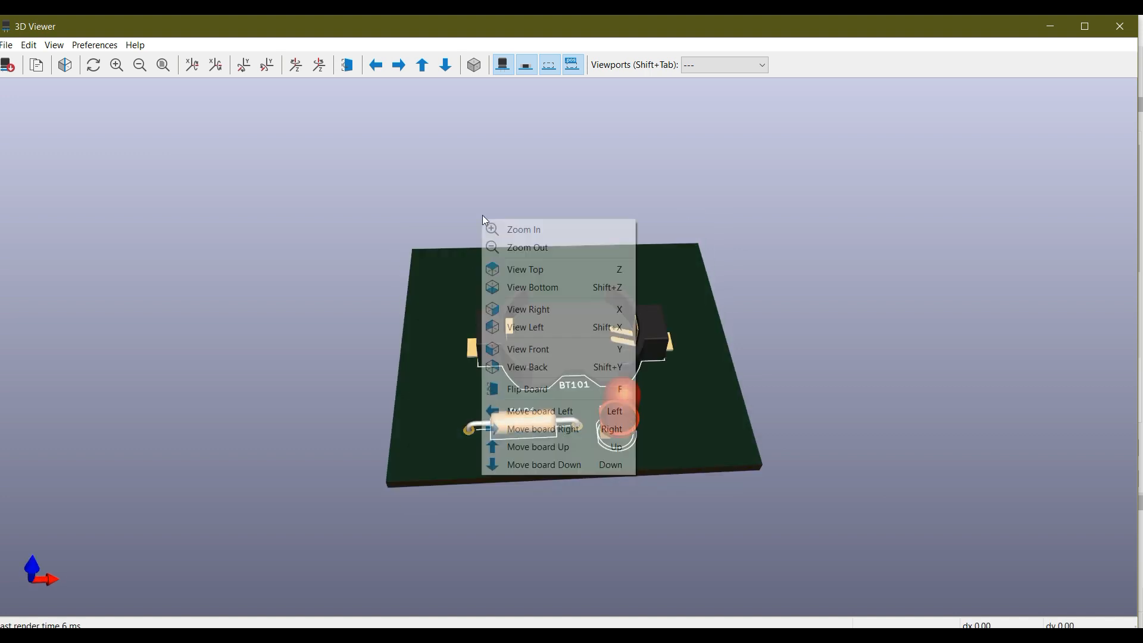
{"action": "left_click", "coordinate": [421, 63]}
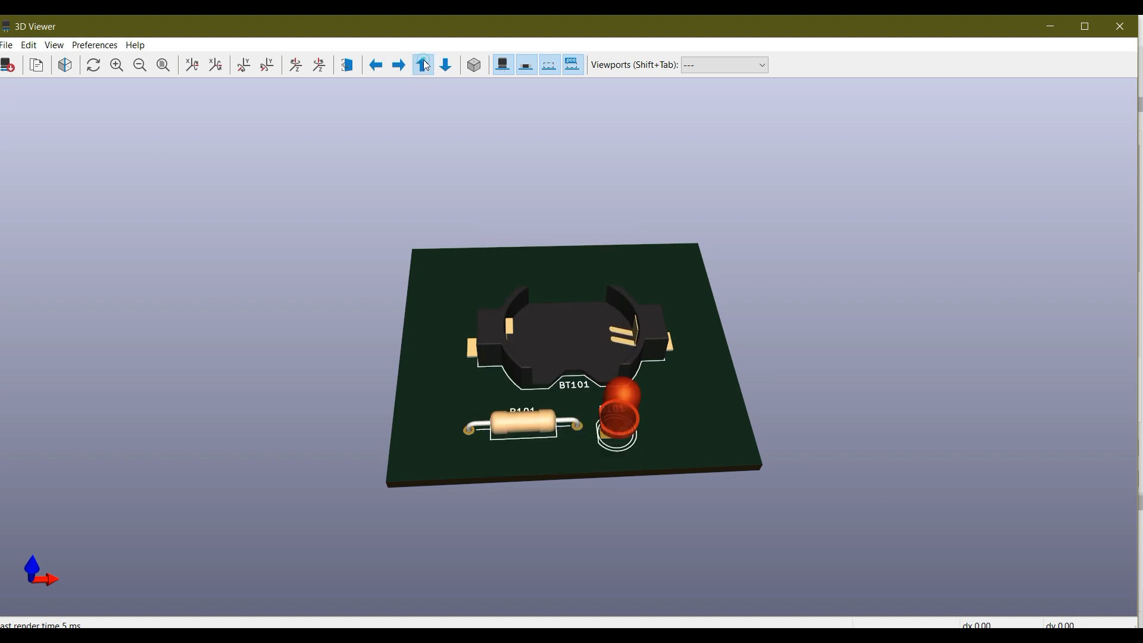
{"action": "left_click", "coordinate": [421, 64]}
{"action": "left_click", "coordinate": [421, 64]}
{"action": "left_click", "coordinate": [296, 66]}
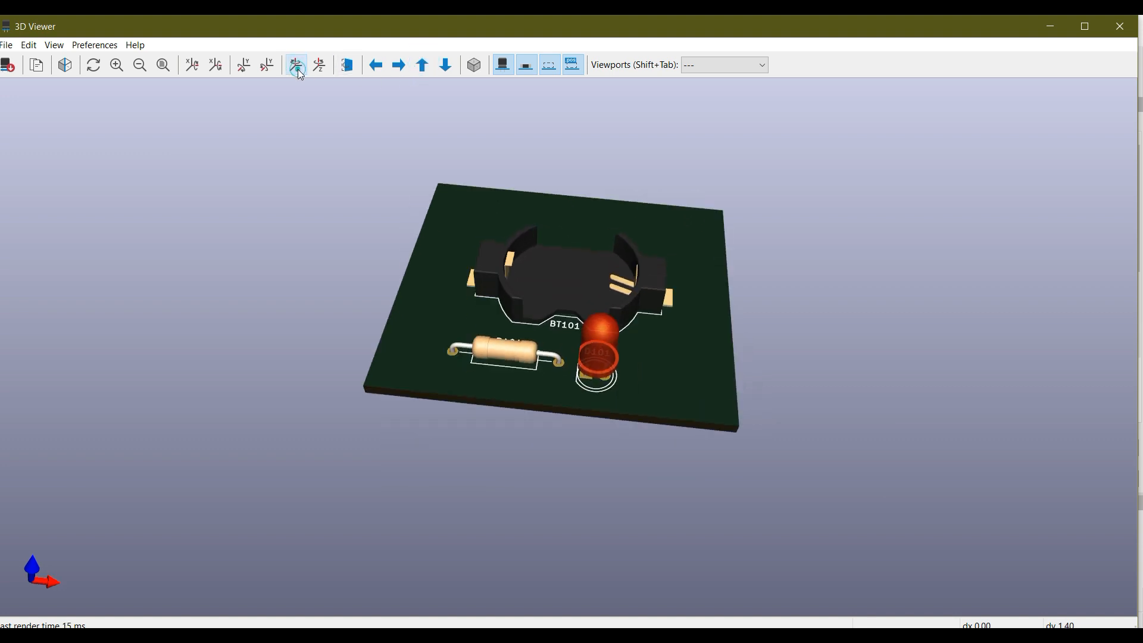
{"action": "left_click", "coordinate": [296, 66]}
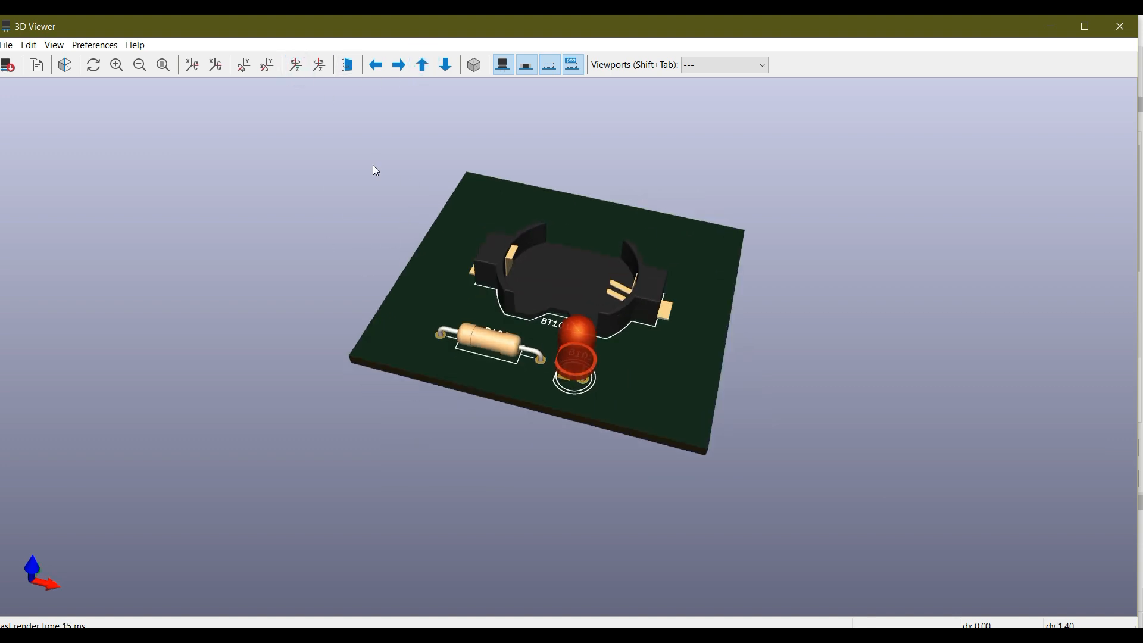
- Flip the 3D board to examine its underside, flip it back and close the 3D viewer
{"action": "left_click", "coordinate": [348, 66]}
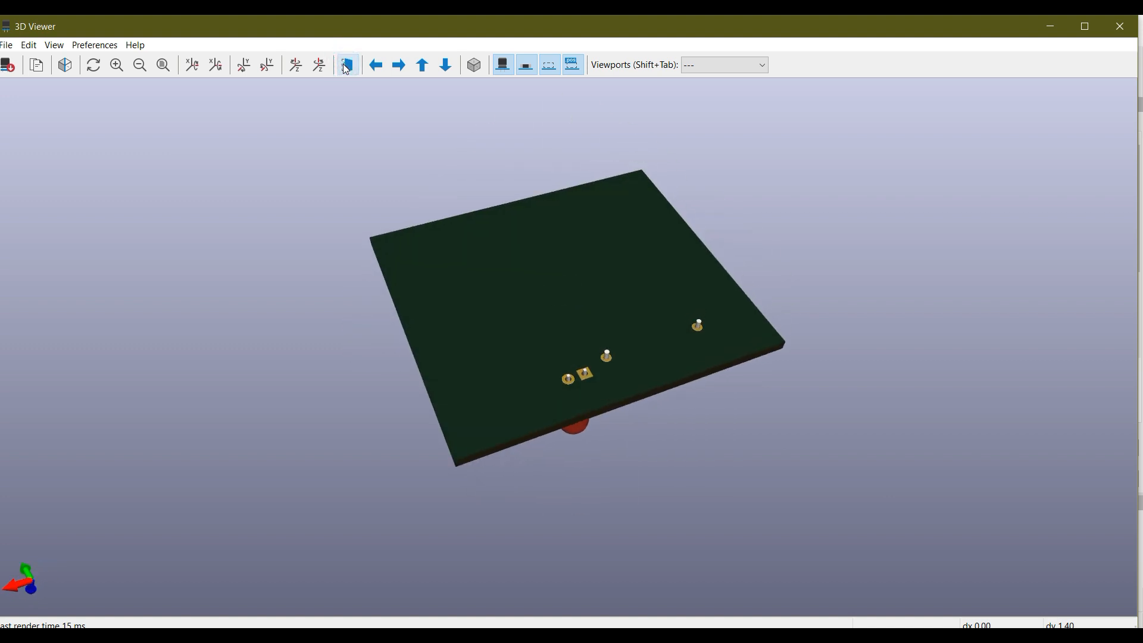
{"action": "left_click", "coordinate": [348, 67]}
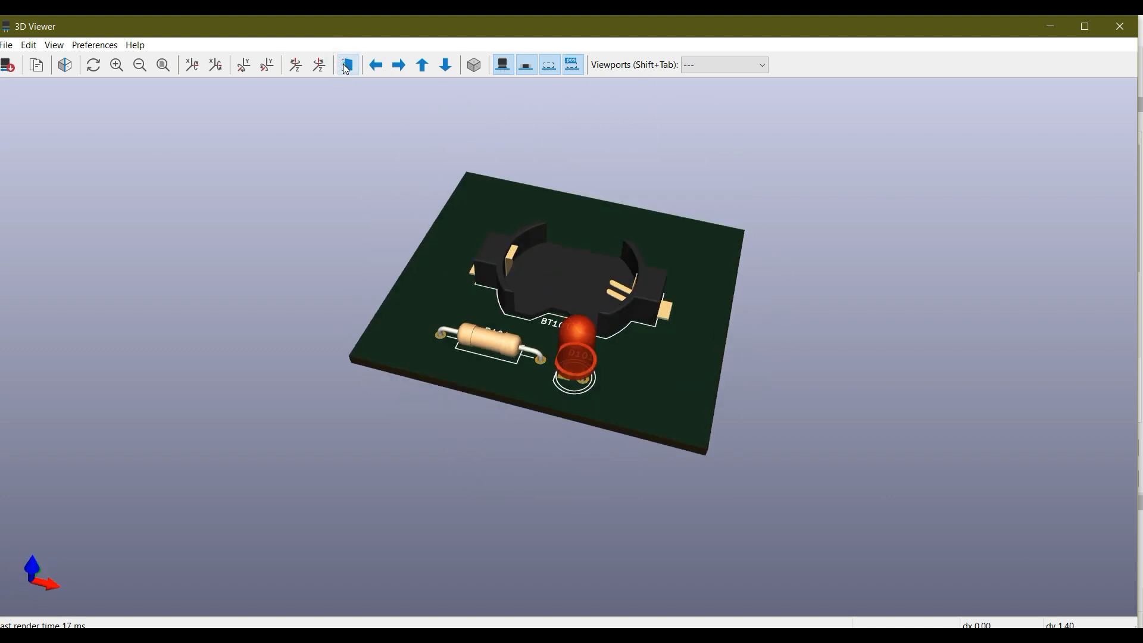
{"action": "left_click", "coordinate": [1120, 26]}
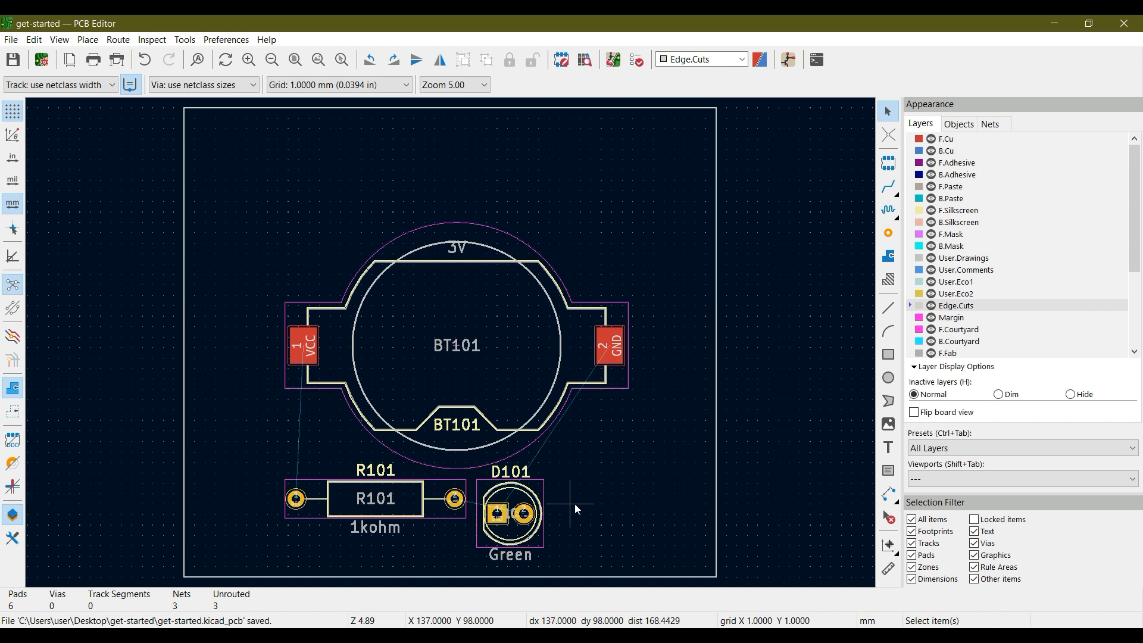
- Examine the unrouted ratsnest connections between the pads of BT101, R101 and D101
{"action": "middle_click_drag", "start_coordinate": [617, 463], "coordinate": [631, 470]}
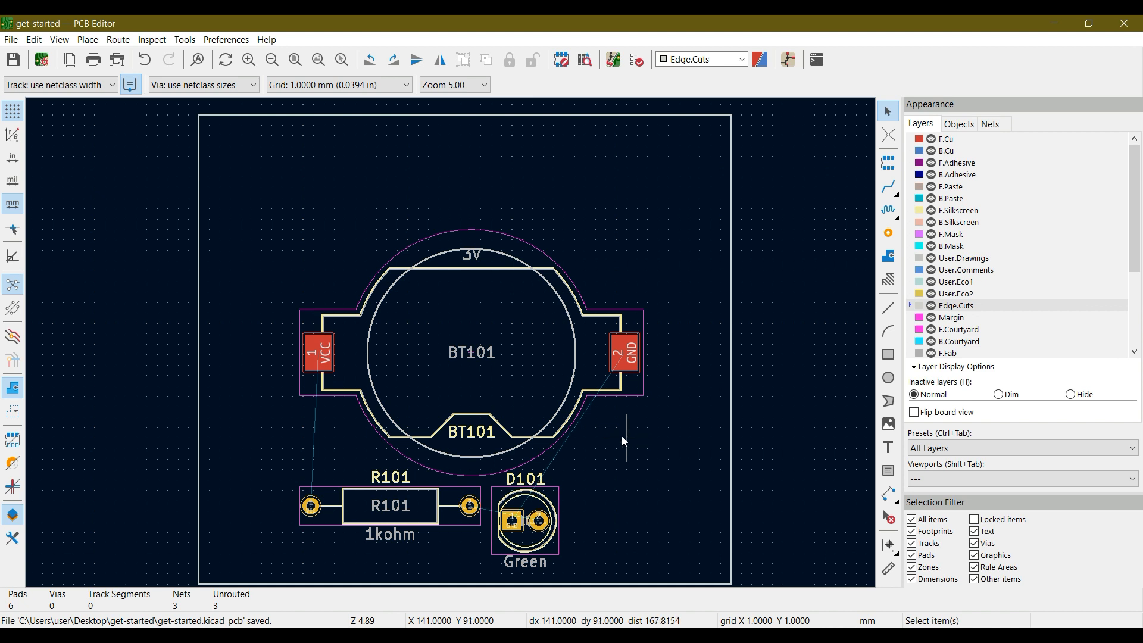
{"action": "middle_click_drag", "start_coordinate": [645, 461], "coordinate": [675, 433]}
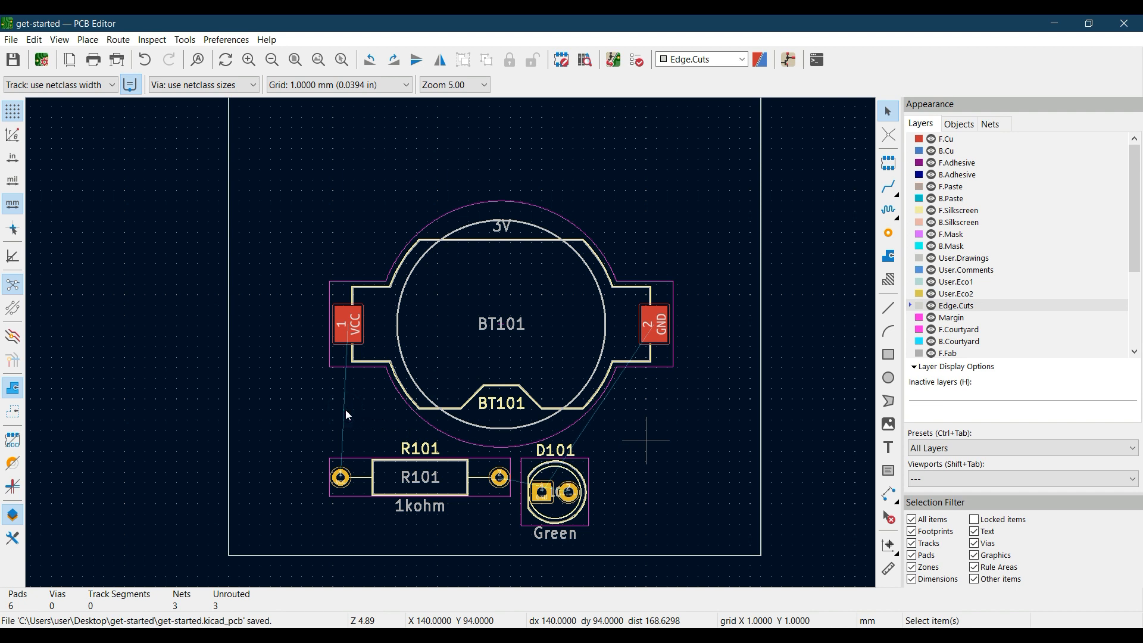
{"action": "scroll", "coordinate": [348, 415], "scroll_direction": "up", "scroll_amount": 4}
{"action": "scroll", "coordinate": [463, 302], "scroll_direction": "down", "scroll_amount": 1}
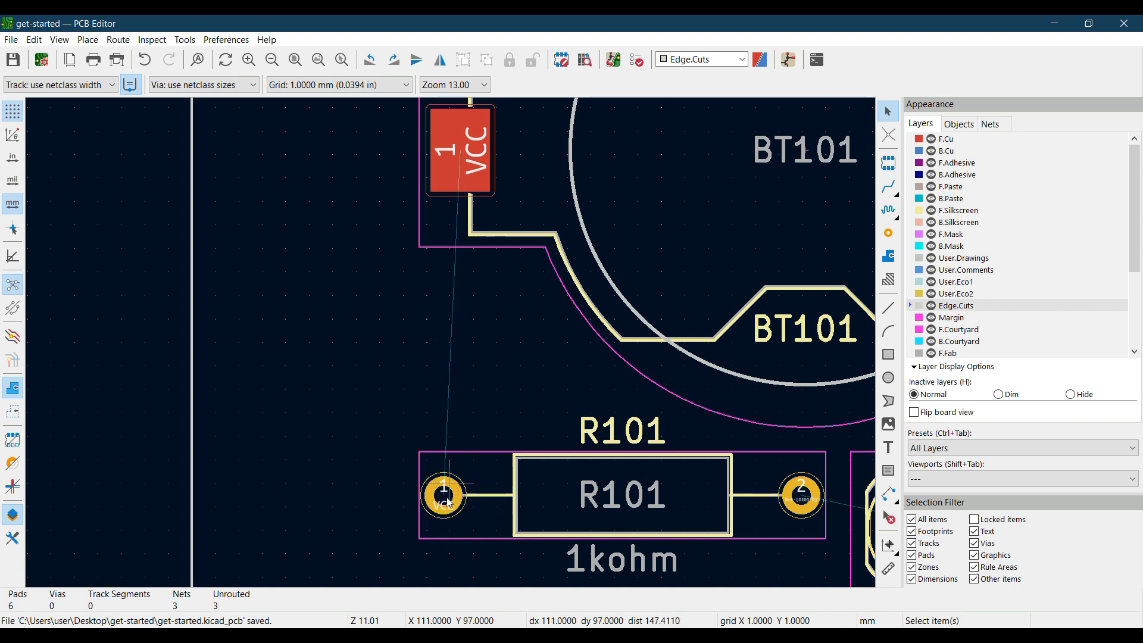
{"action": "middle_click_drag", "start_coordinate": [496, 277], "coordinate": [431, 377]}
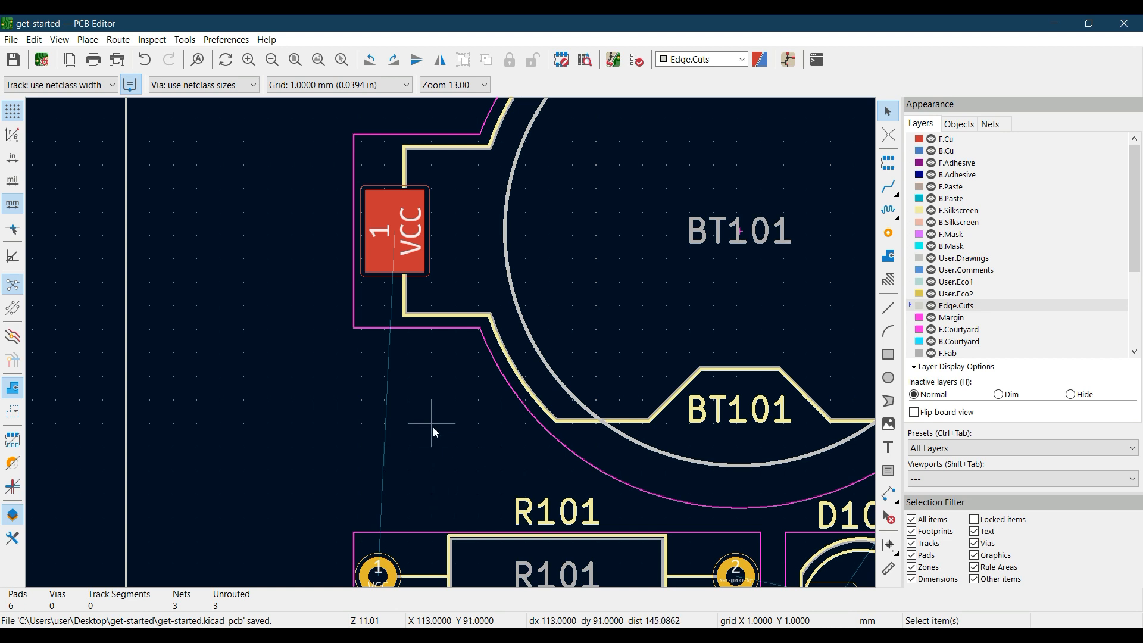
{"action": "scroll", "coordinate": [393, 405], "scroll_direction": "down", "scroll_amount": 3}
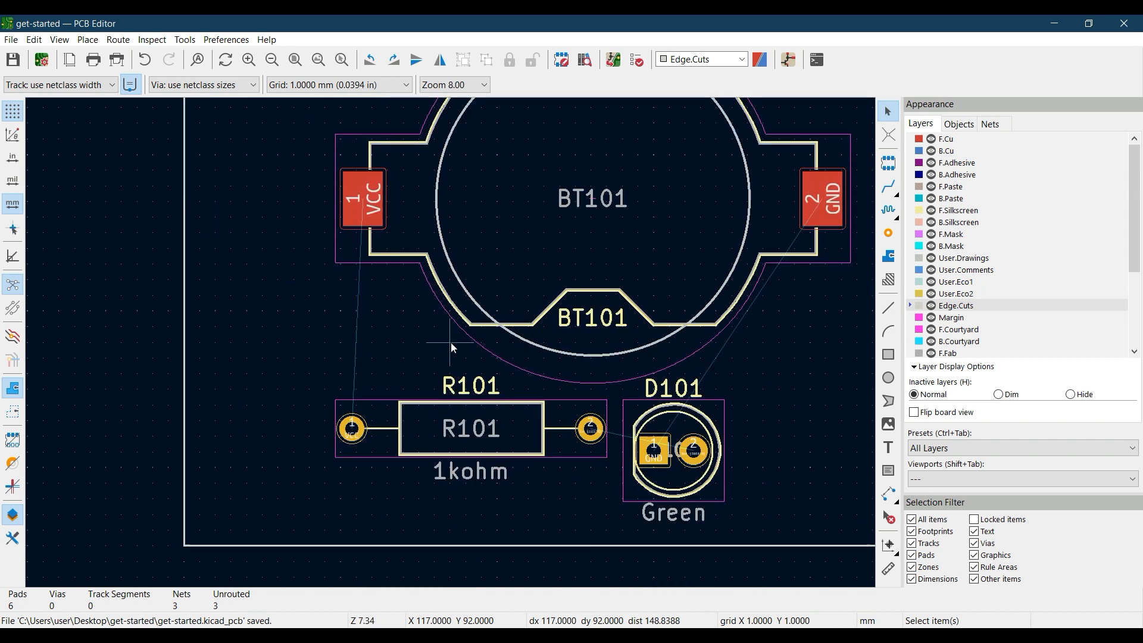
{"action": "left_click", "coordinate": [607, 434]}
{"action": "left_click", "coordinate": [618, 440]}
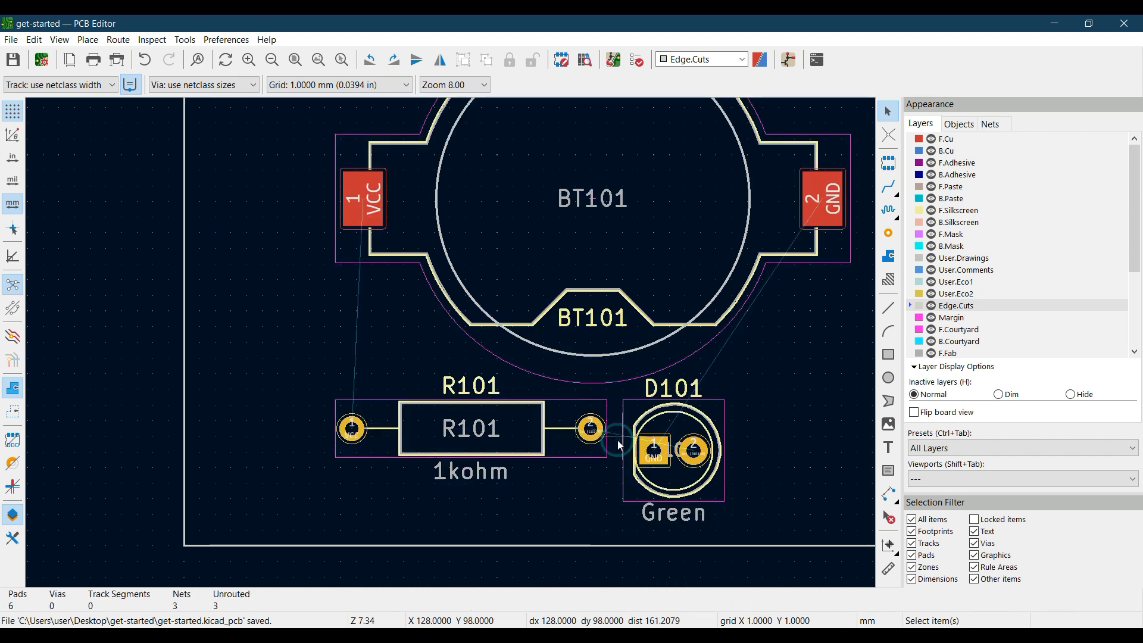
{"action": "middle_click_drag", "start_coordinate": [853, 333], "coordinate": [749, 410]}
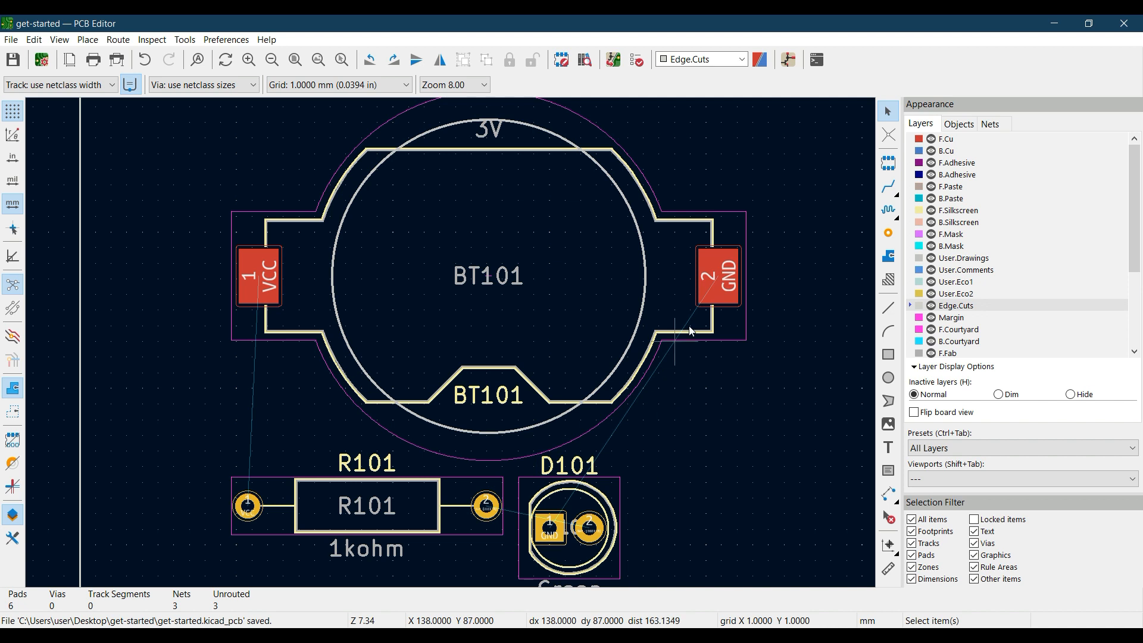
{"action": "scroll", "coordinate": [679, 422], "scroll_direction": "down", "scroll_amount": 2}
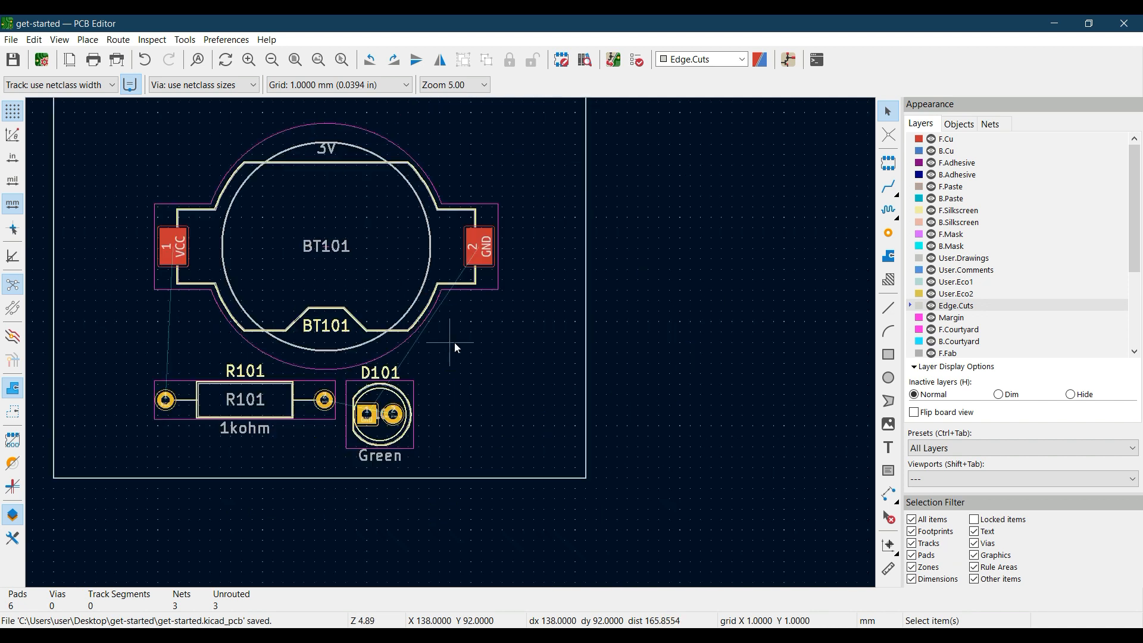
{"action": "scroll", "coordinate": [455, 342], "scroll_direction": "down", "scroll_amount": 1}
{"action": "middle_click_drag", "start_coordinate": [452, 342], "coordinate": [542, 412]}
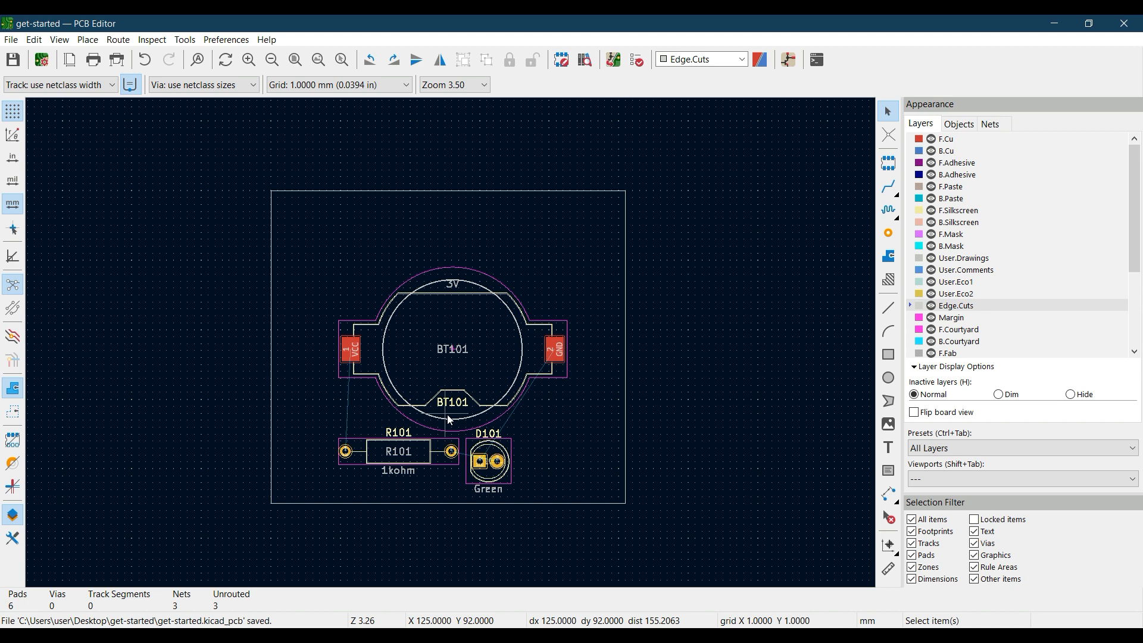
{"action": "mouse_move", "coordinate": [549, 423]}
{"action": "middle_mouse_down"}
{"action": "mouse_move", "coordinate": [616, 427]}
{"action": "mouse_move", "coordinate": [593, 438]}
{"action": "middle_mouse_up"}
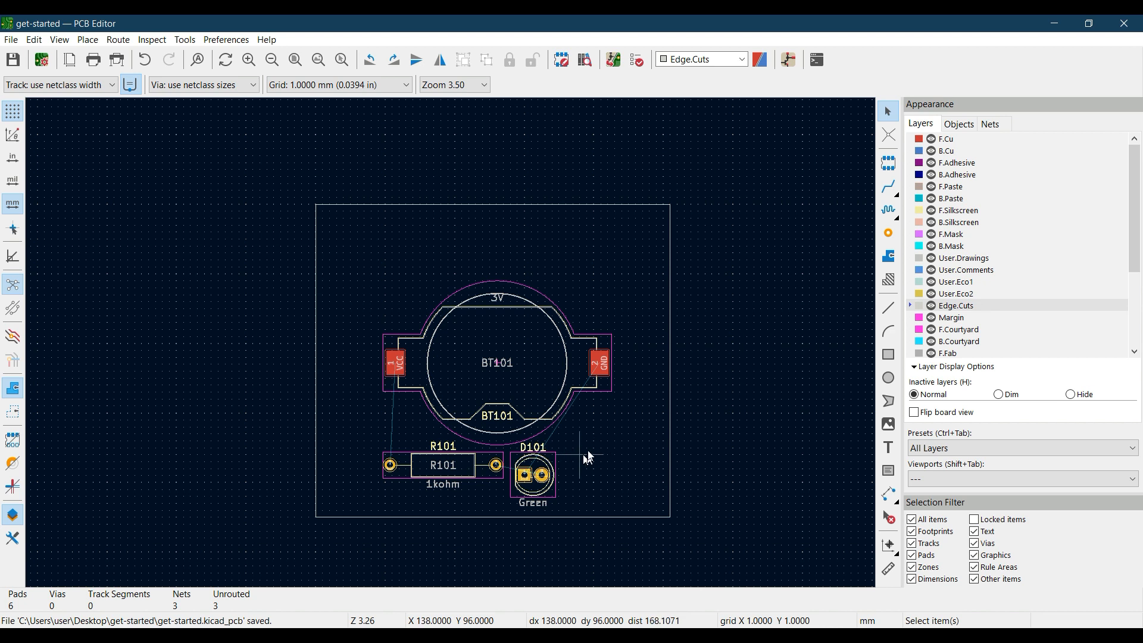
- View battery holder BT101 highlighted in the 3D viewer, then return to the layout and clear the selection
{"action": "left_click", "coordinate": [553, 326]}
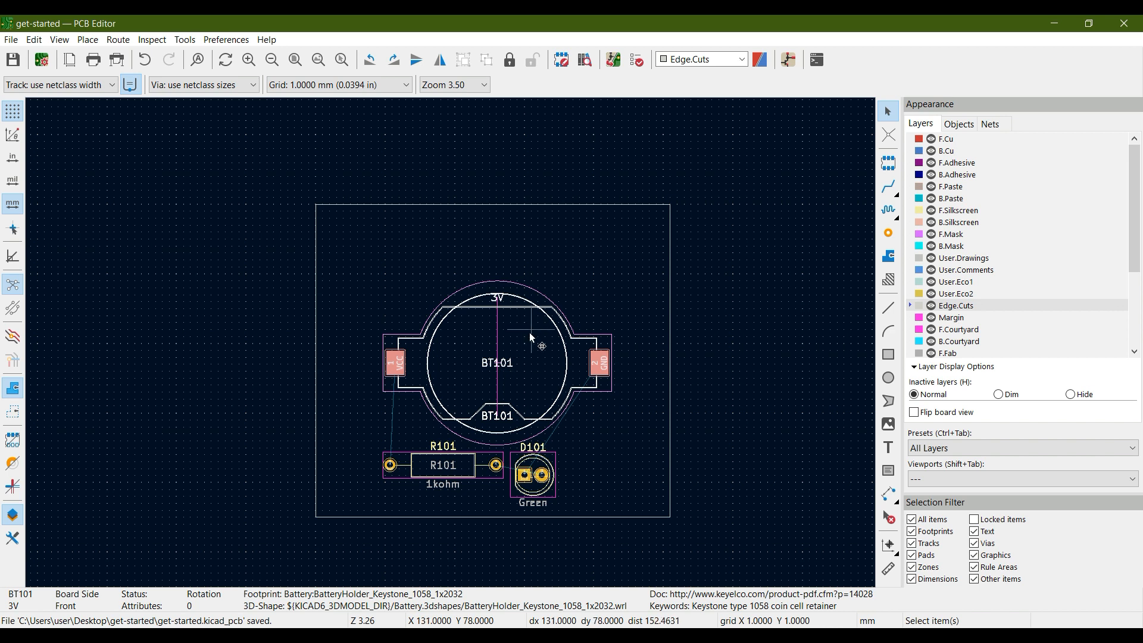
{"action": "left_click", "coordinate": [51, 39]}
{"action": "left_click", "coordinate": [91, 104]}
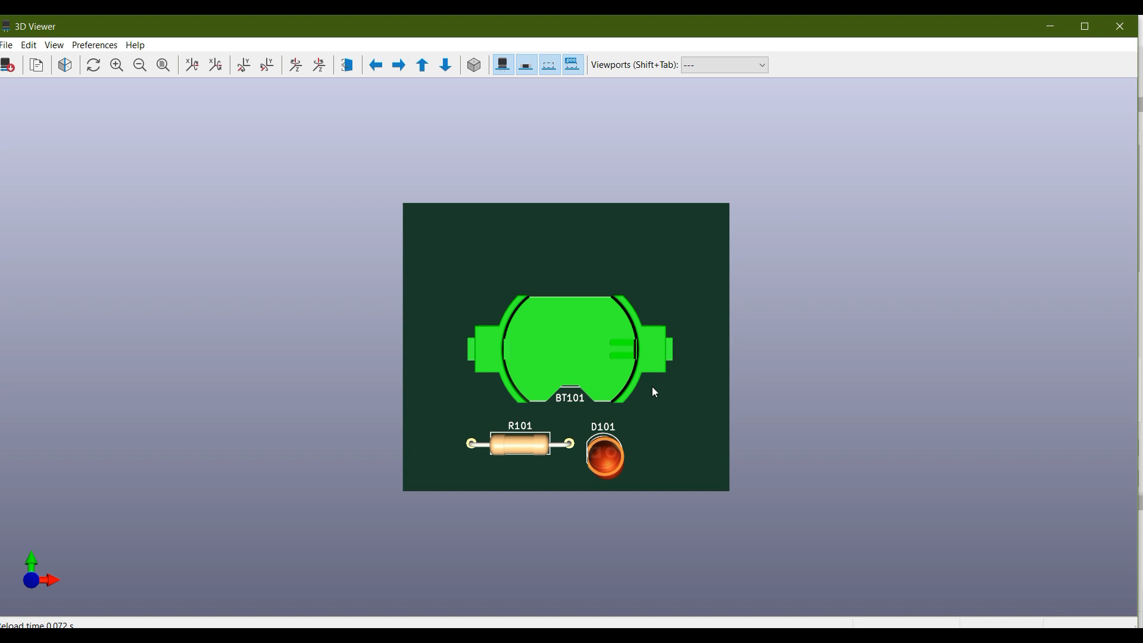
{"action": "left_click", "coordinate": [1121, 26]}
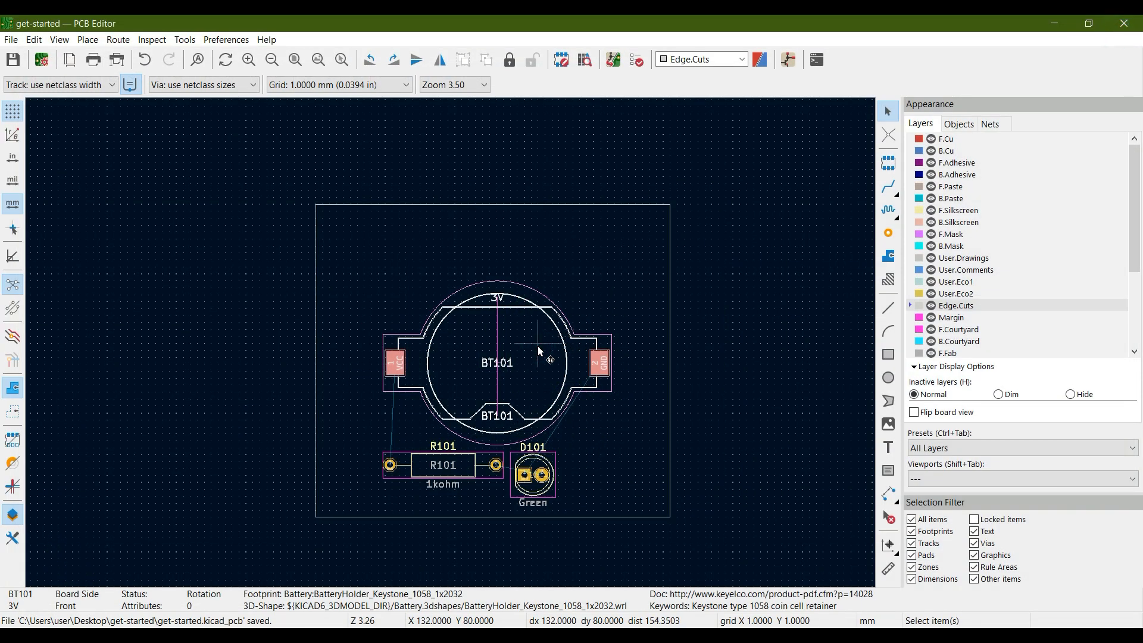
{"action": "left_click", "coordinate": [616, 403]}
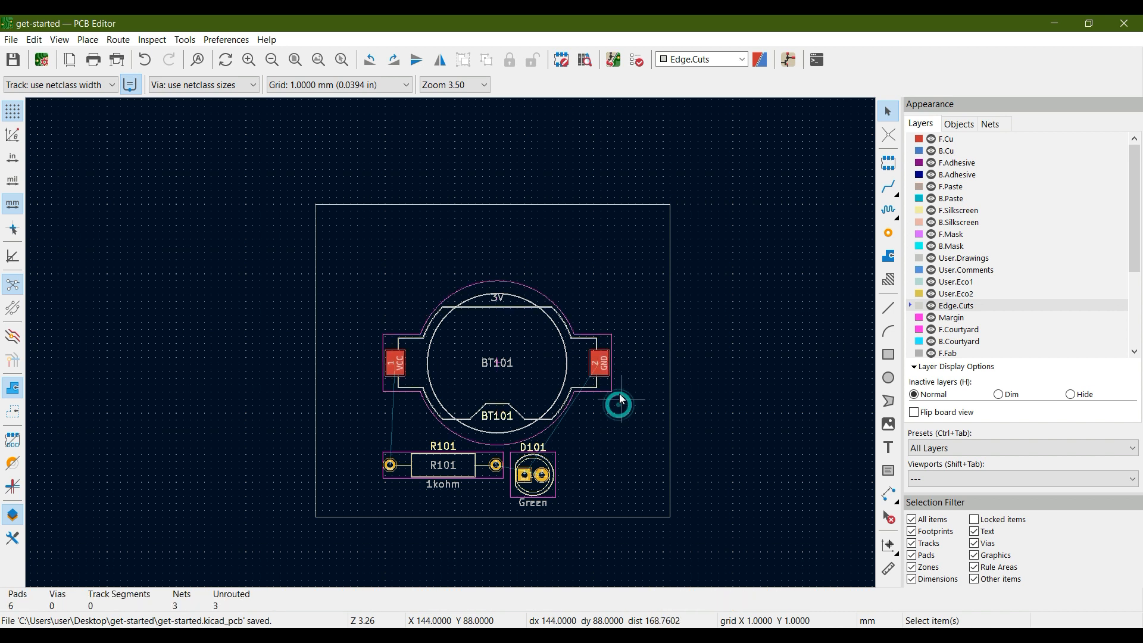
- Make F.Cu the active layer
{"action": "scroll", "coordinate": [606, 375], "scroll_direction": "up", "scroll_amount": 3}
{"action": "scroll", "coordinate": [451, 342], "scroll_direction": "down", "scroll_amount": 3}
{"action": "scroll", "coordinate": [550, 410], "scroll_direction": "up", "scroll_amount": 1}
{"action": "middle_click_drag", "start_coordinate": [550, 410], "coordinate": [581, 419]}
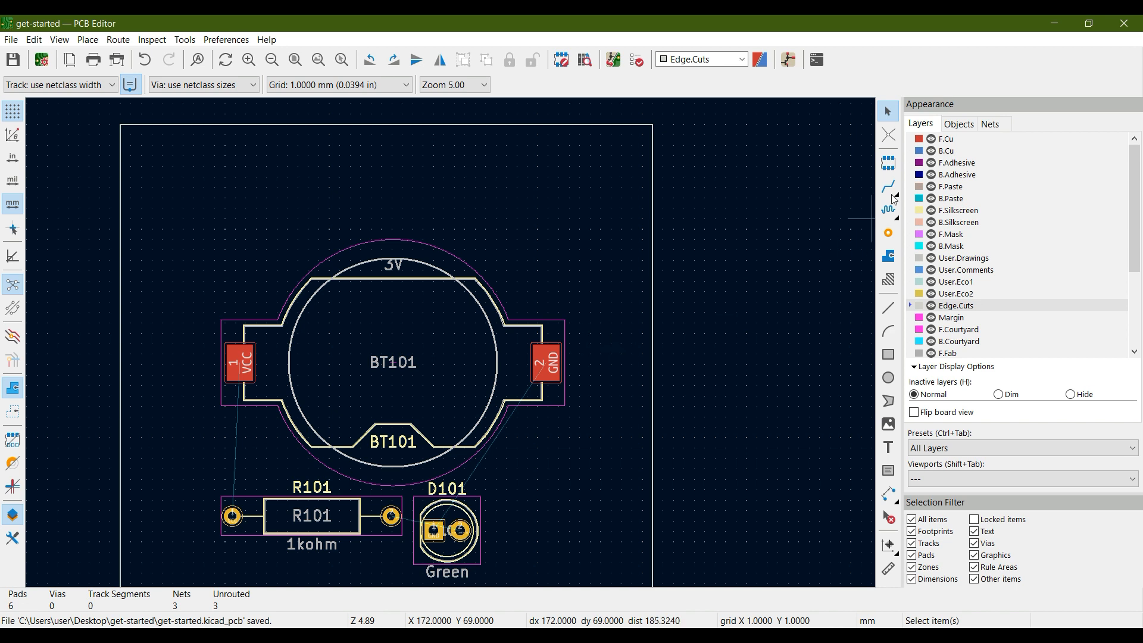
{"action": "left_click", "coordinate": [952, 142]}
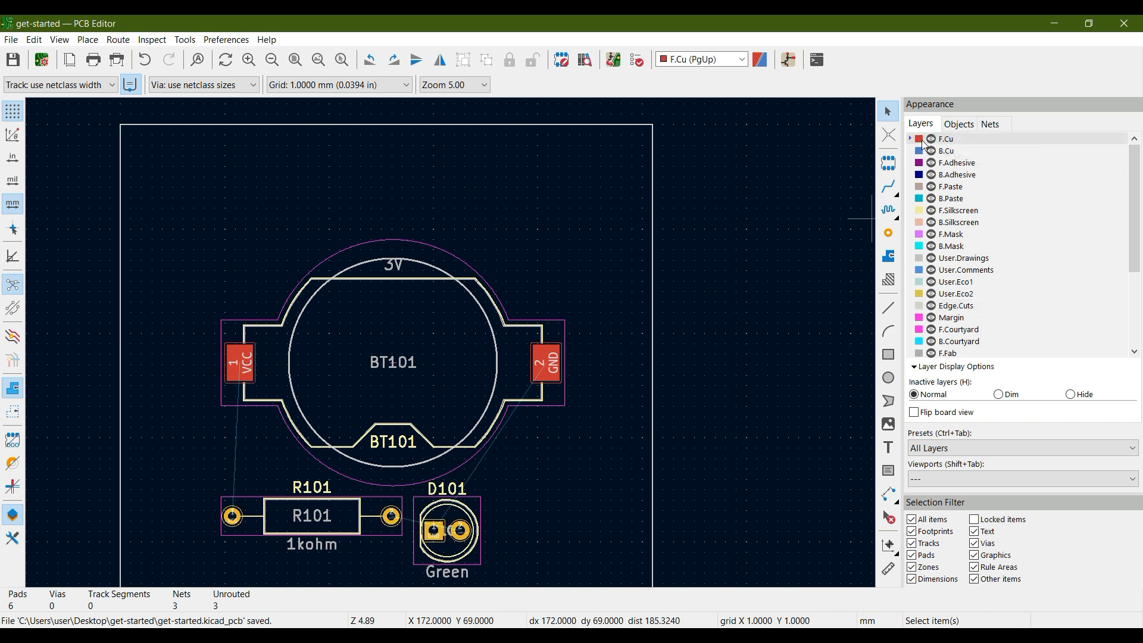
{"action": "middle_click_drag", "start_coordinate": [611, 412], "coordinate": [675, 422]}
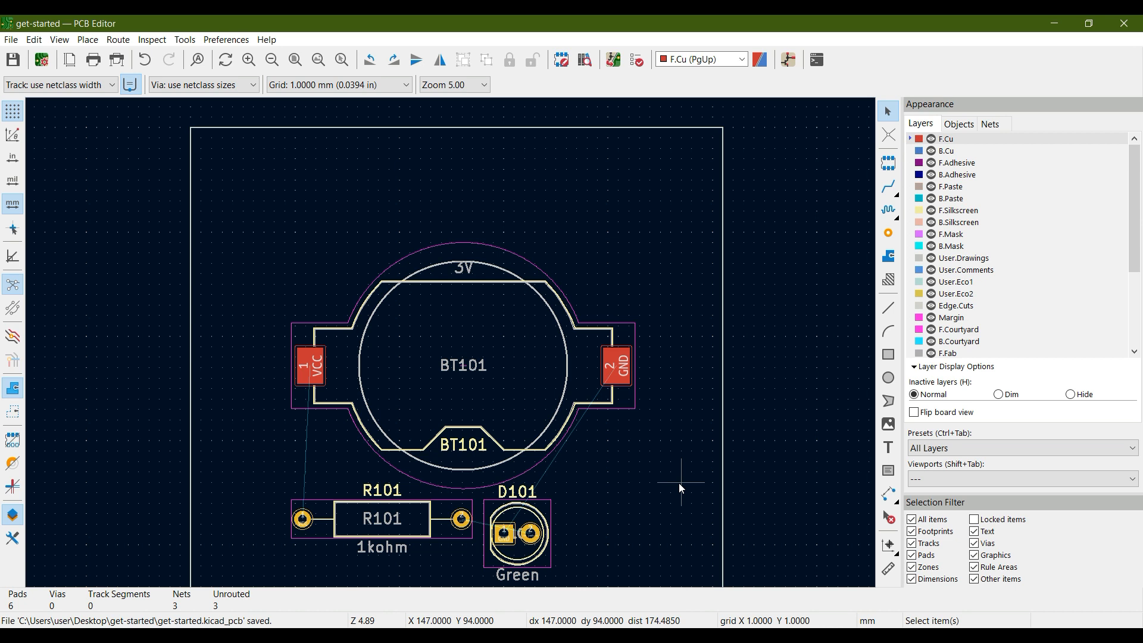
- Move battery holder BT101 straight up to about X 126.12, Y 78 mm inside the board outline
{"action": "left_click", "coordinate": [503, 329]}
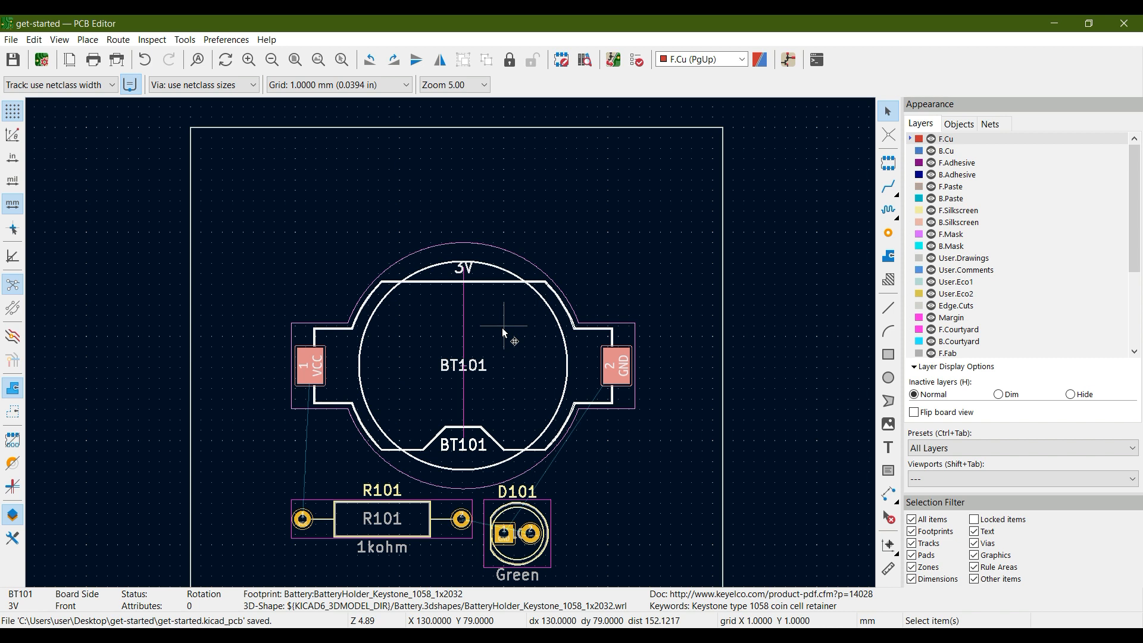
{"action": "key", "text": "m"}
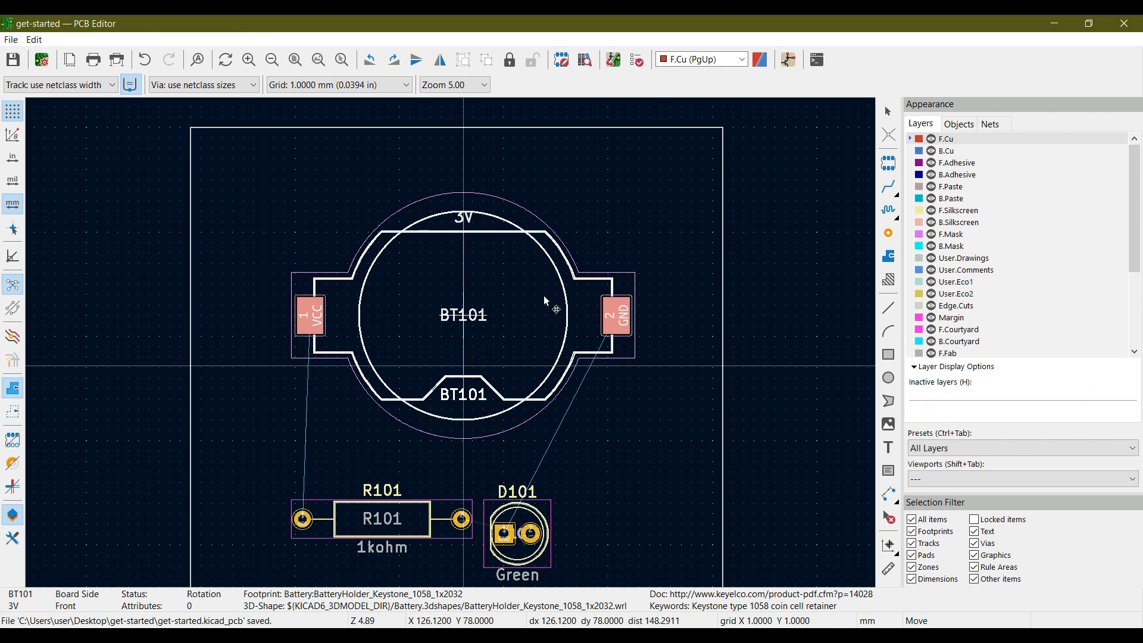
{"action": "left_click", "coordinate": [492, 318]}
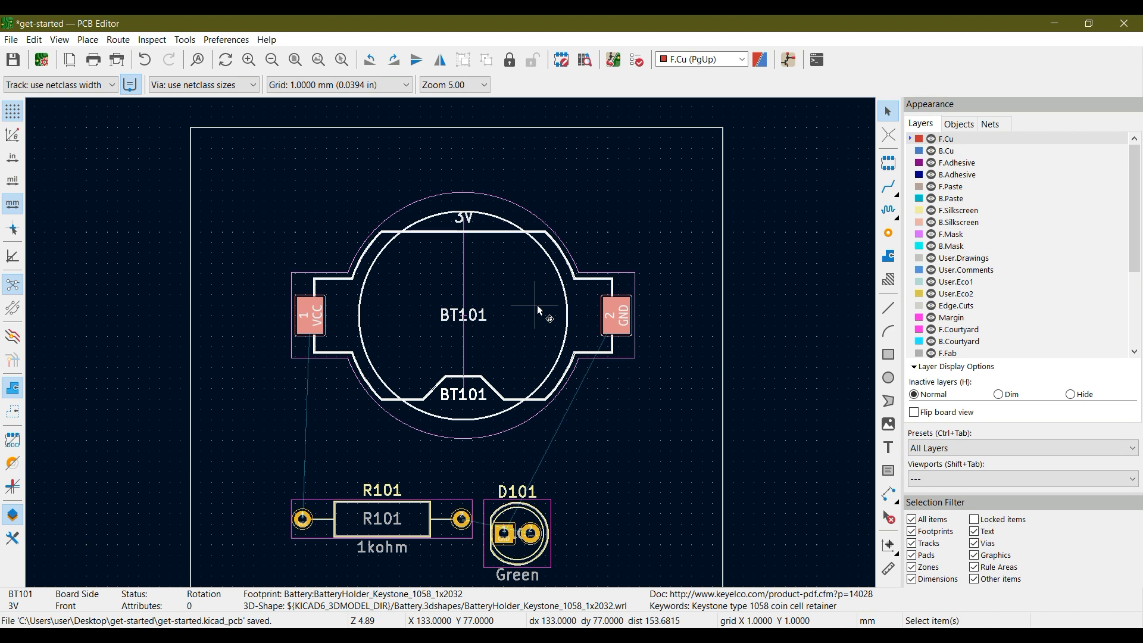
- Flip battery holder BT101 to the back side of the board and make B.Cu the active layer
{"action": "key", "text": "f"}
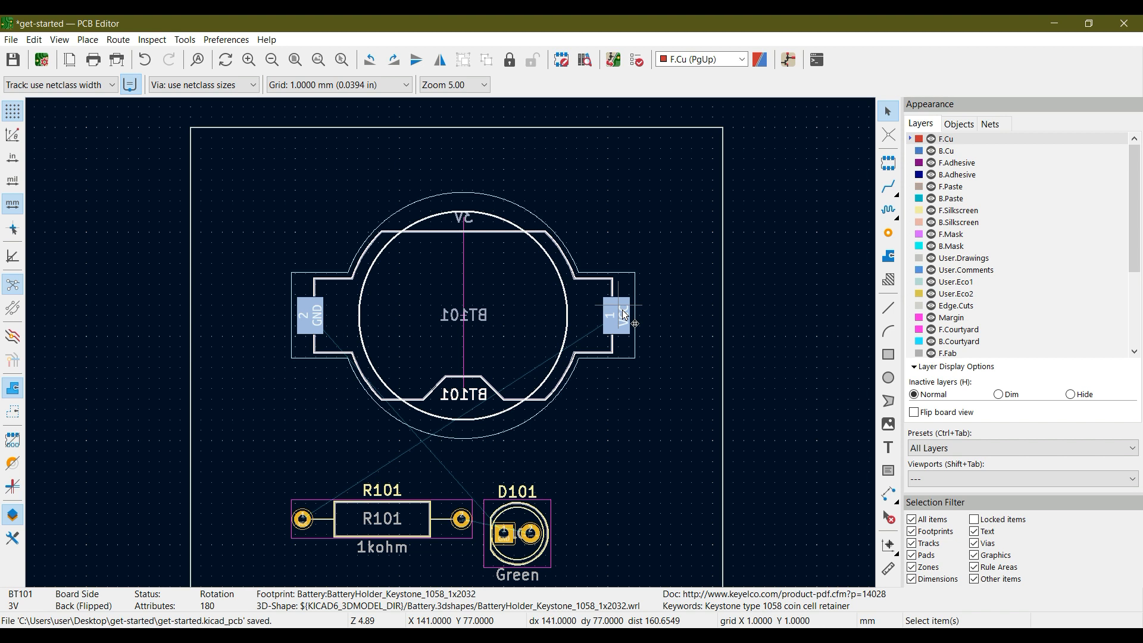
{"action": "left_click", "coordinate": [630, 379]}
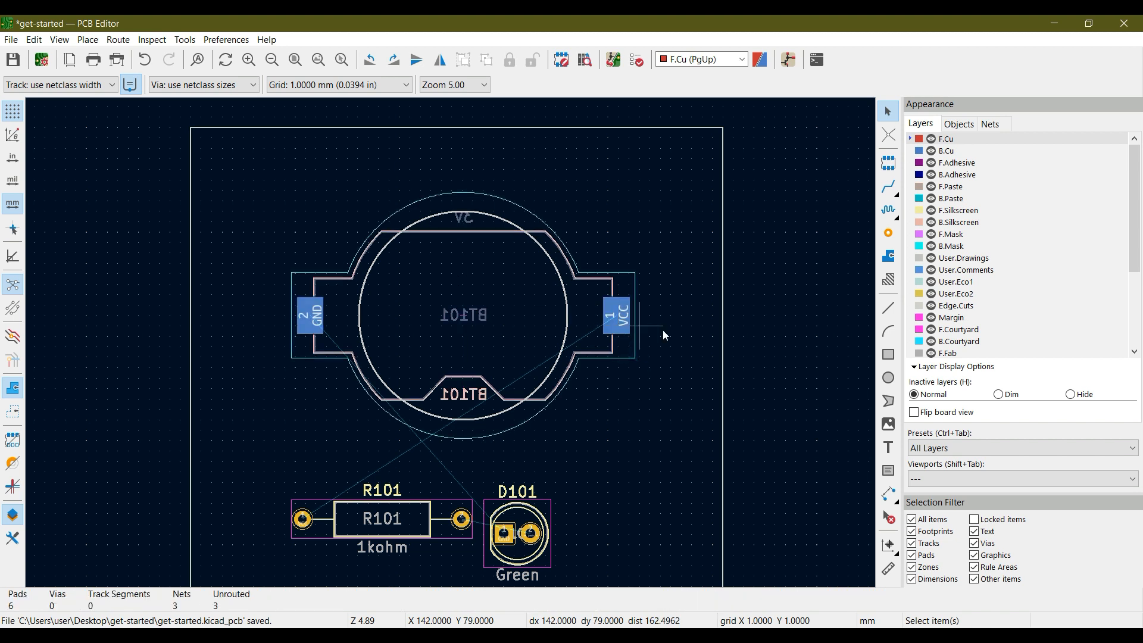
{"action": "left_click", "coordinate": [947, 153]}
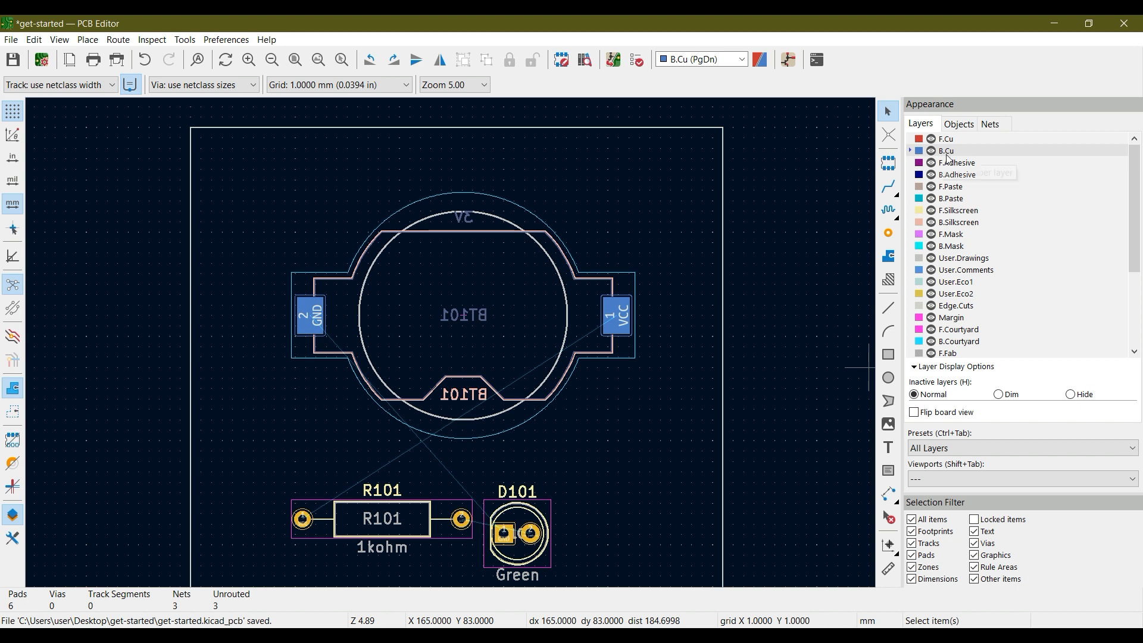
- Inspect the front and back of the board in the 3D viewer to check the flipped battery holder, then return to the layout
{"action": "middle_click_drag", "start_coordinate": [645, 436], "coordinate": [667, 415]}
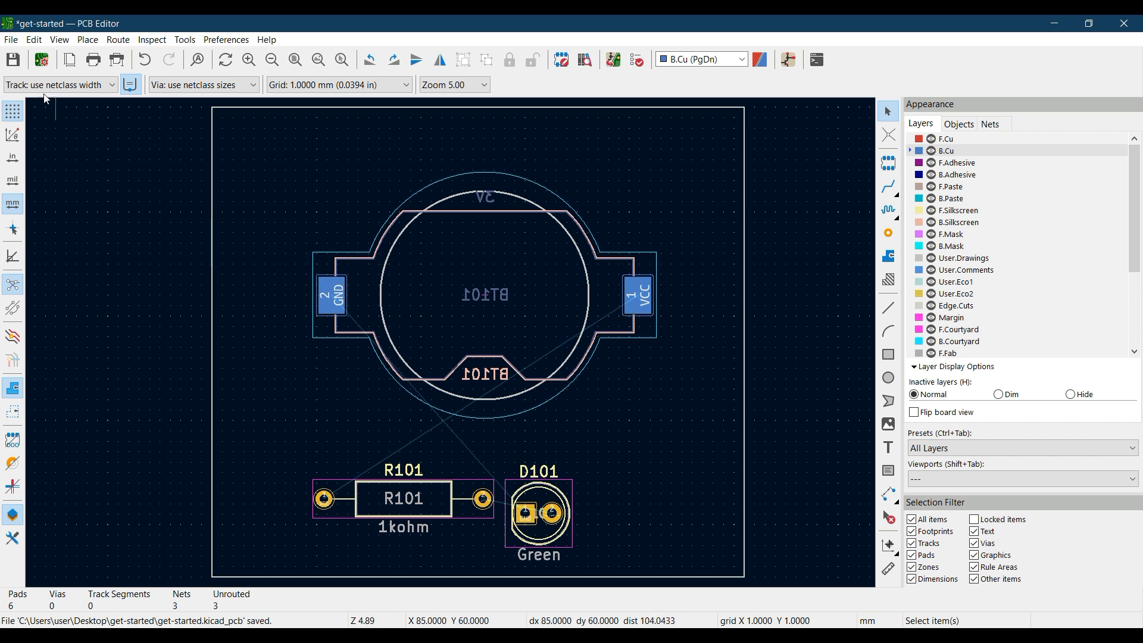
{"action": "left_click", "coordinate": [56, 41]}
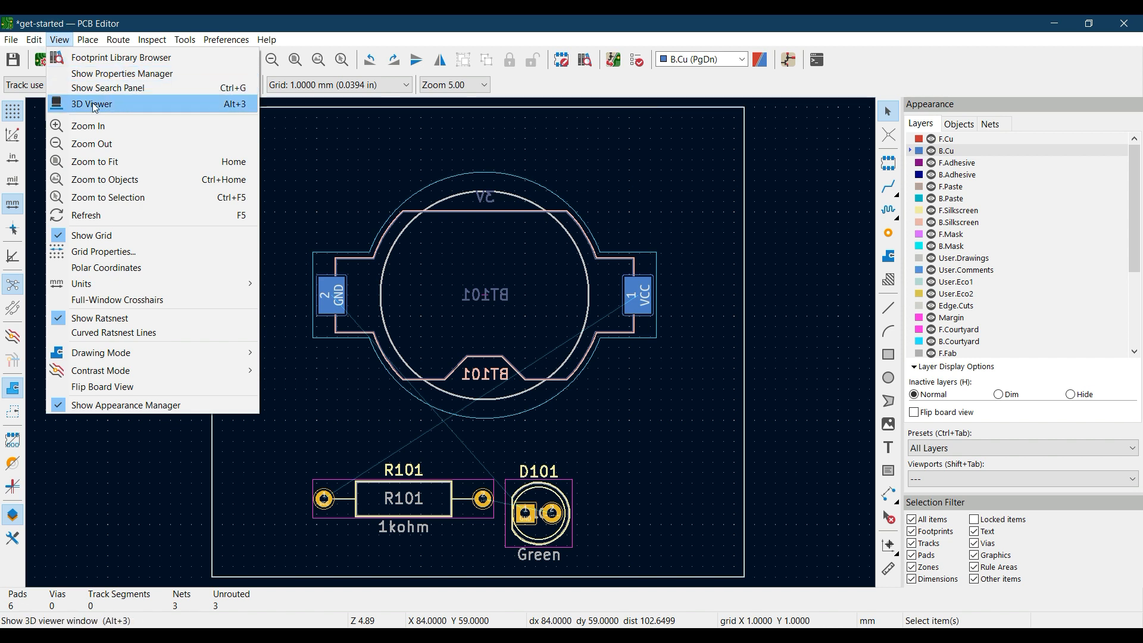
{"action": "left_click", "coordinate": [93, 105]}
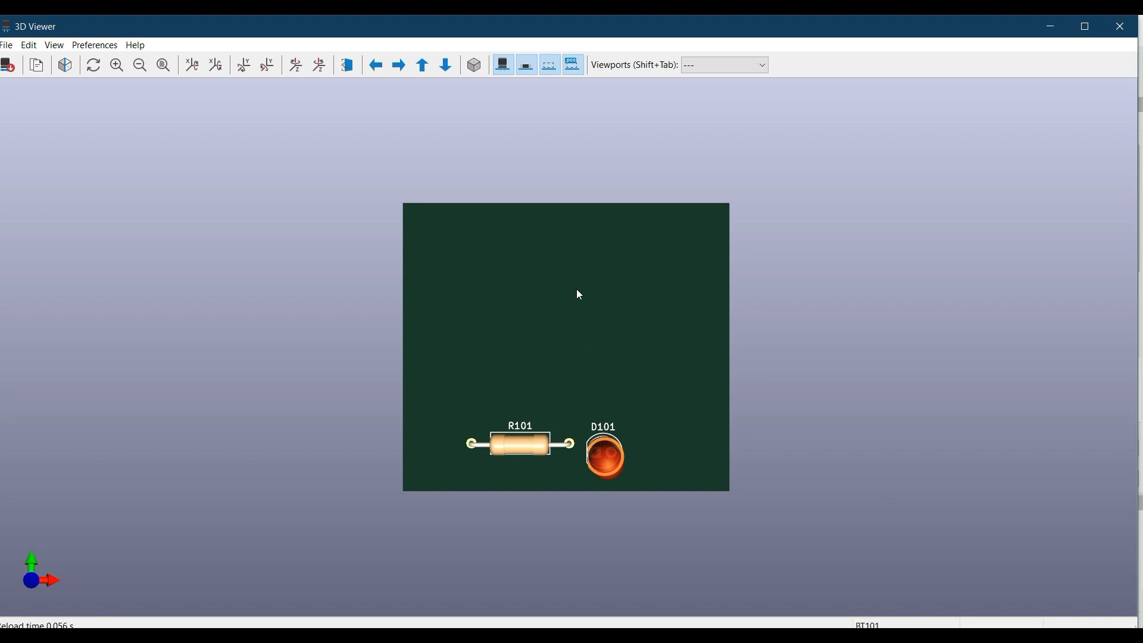
{"action": "left_click", "coordinate": [349, 65]}
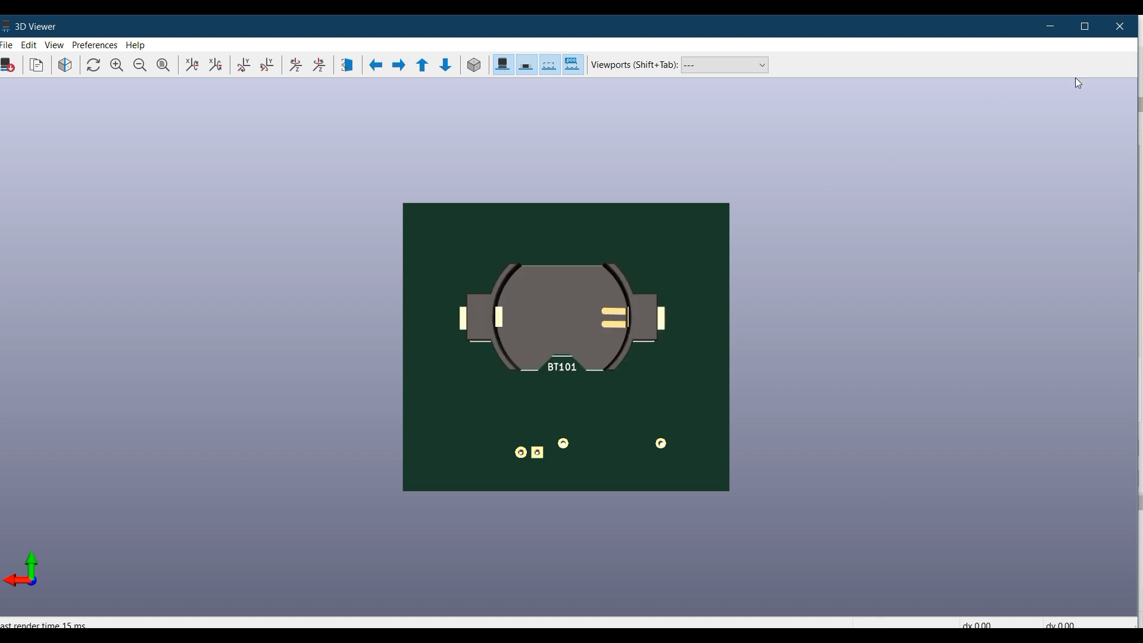
{"action": "left_click", "coordinate": [1126, 30]}
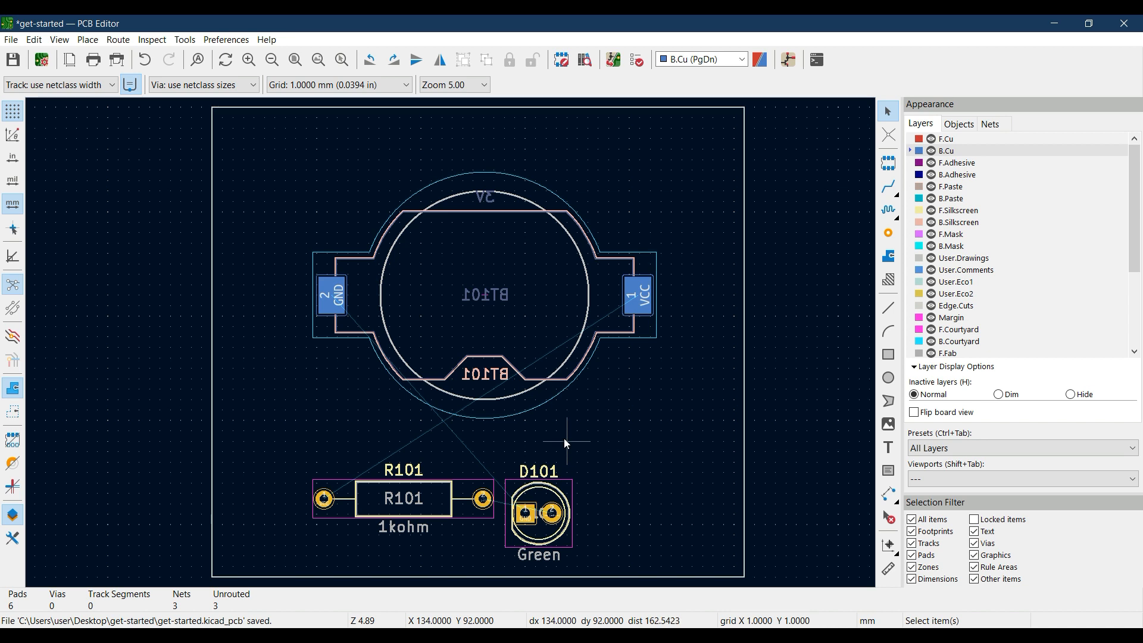
- Move battery holder BT101 straight up by about 4 mm inside the board outline
{"action": "left_click", "coordinate": [527, 306]}
{"action": "key", "text": "m"}
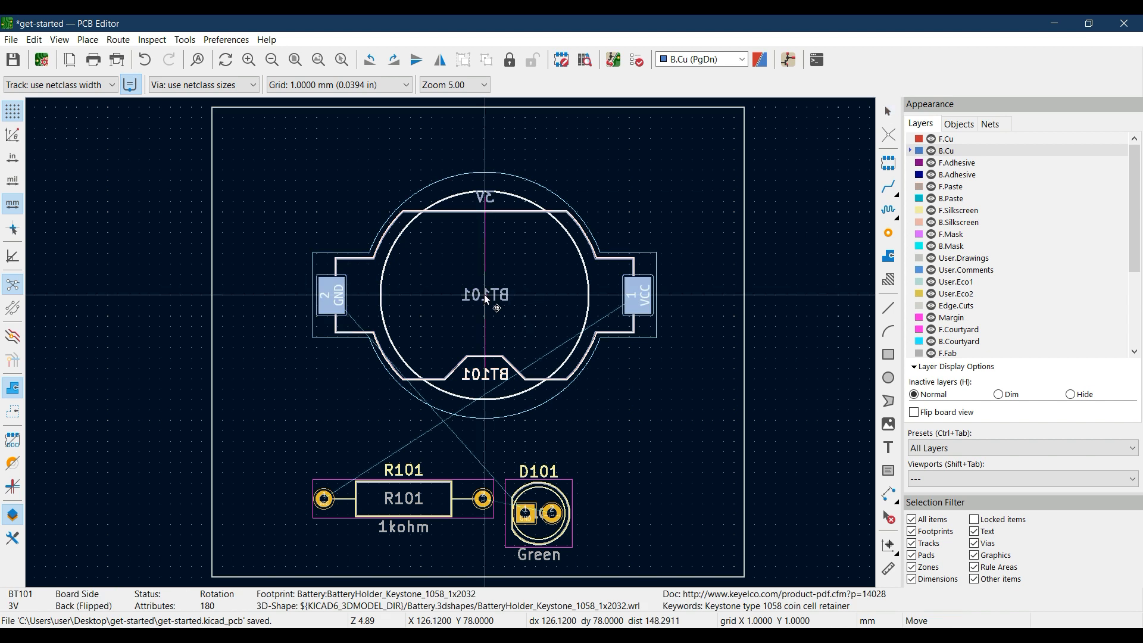
{"action": "left_click", "coordinate": [489, 256]}
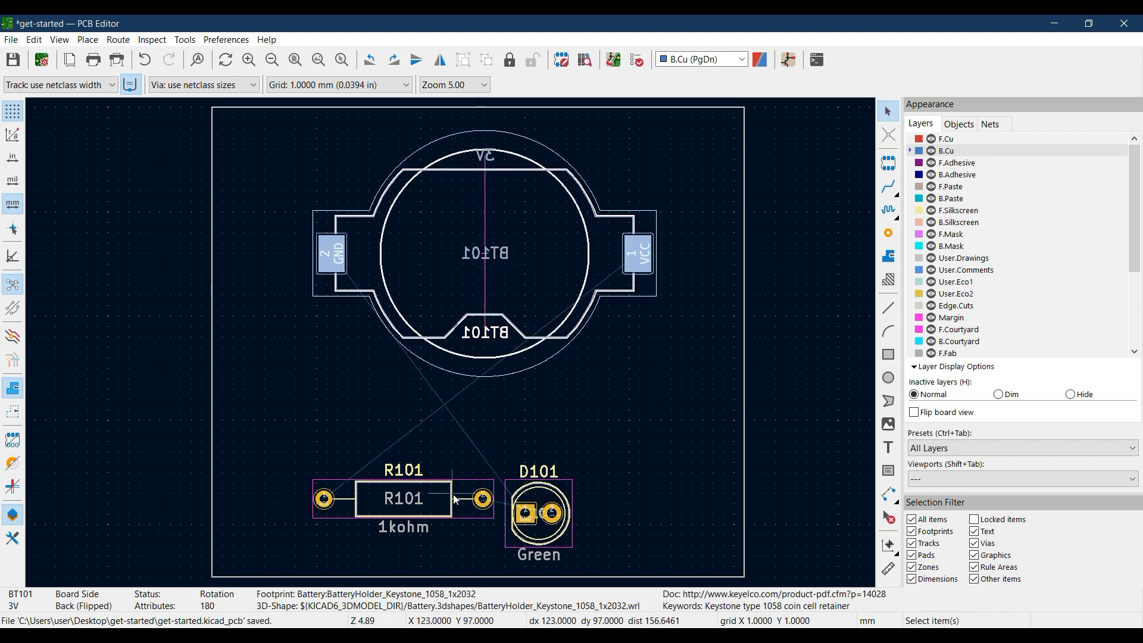
- Rotate resistor R101 by 180° and place it above LED D101 with its left pad at about X 130, Y 90 mm
{"action": "left_click", "coordinate": [461, 497]}
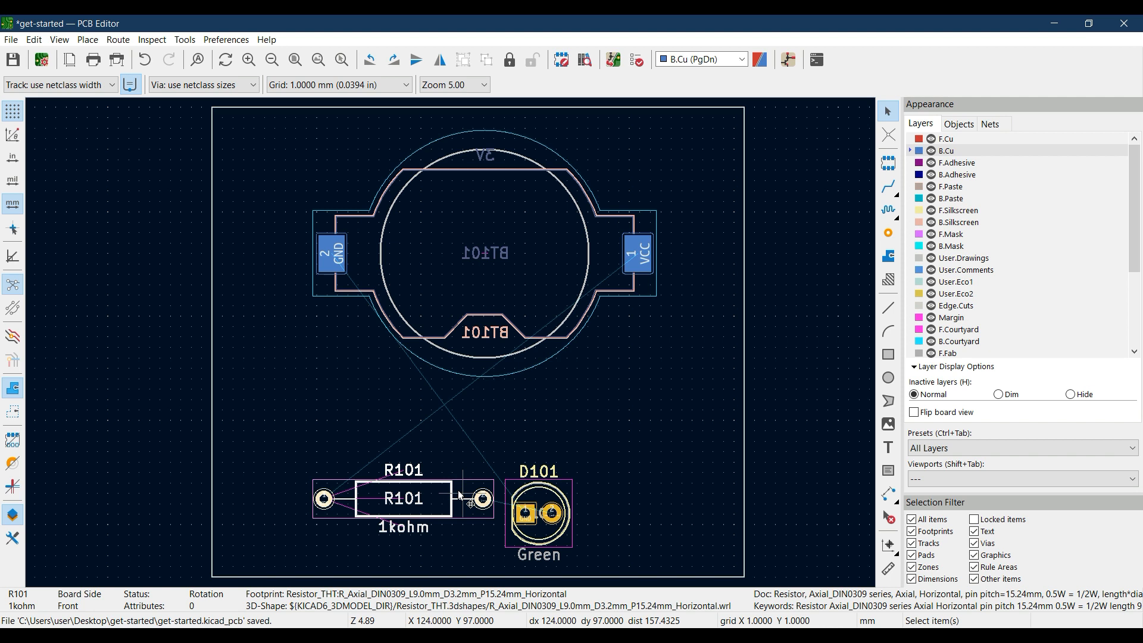
{"action": "key", "text": "m"}
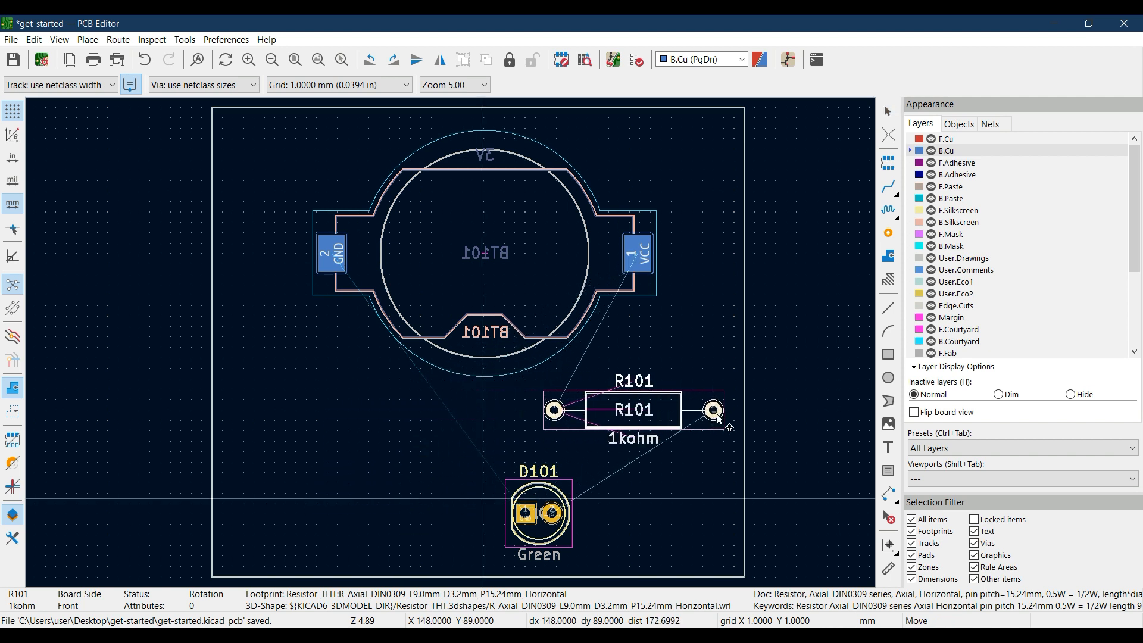
{"action": "key", "text": "r"}
{"action": "key", "text": "r"}
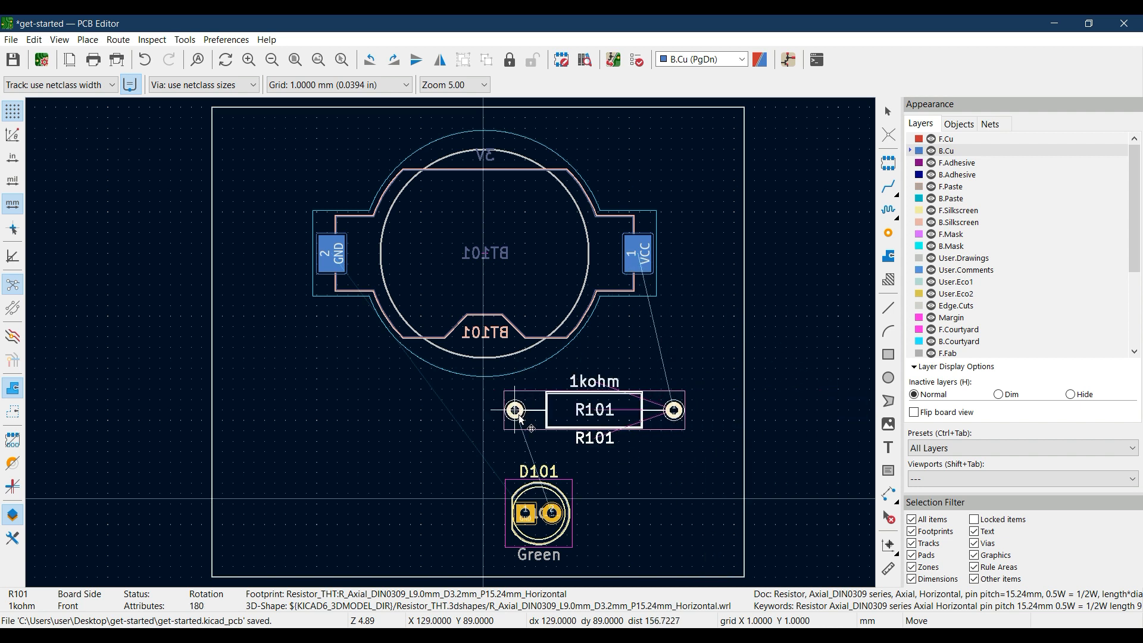
{"action": "left_click", "coordinate": [525, 421]}
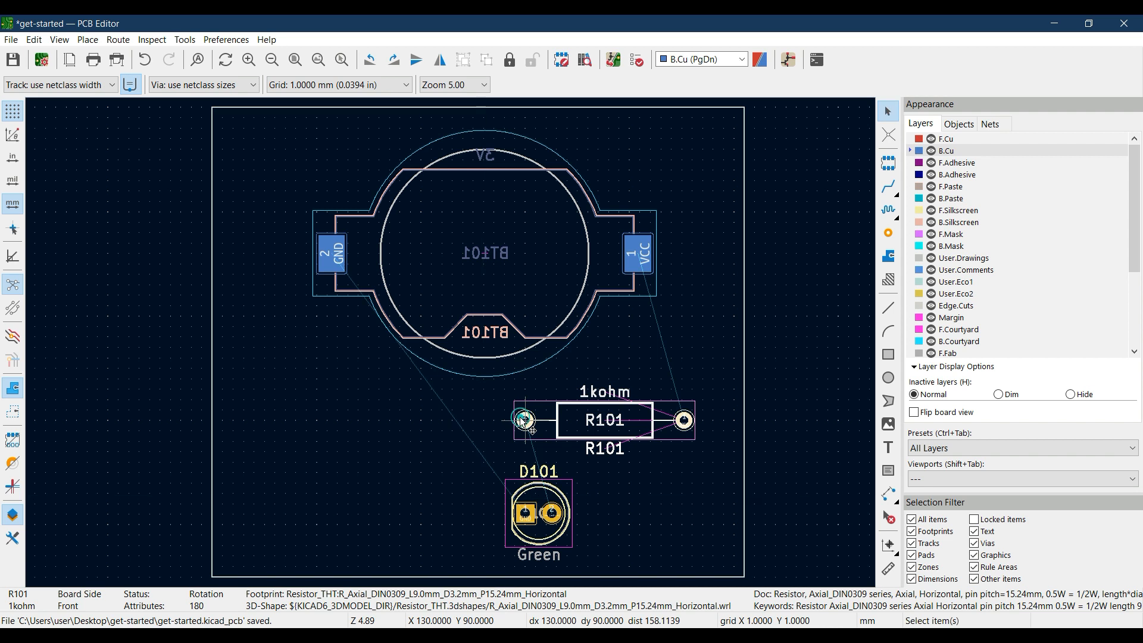
- Move LED D101 beneath the battery holder's GND pad, with its round pad at about X 115, Y 93 mm
{"action": "left_click", "coordinate": [567, 496]}
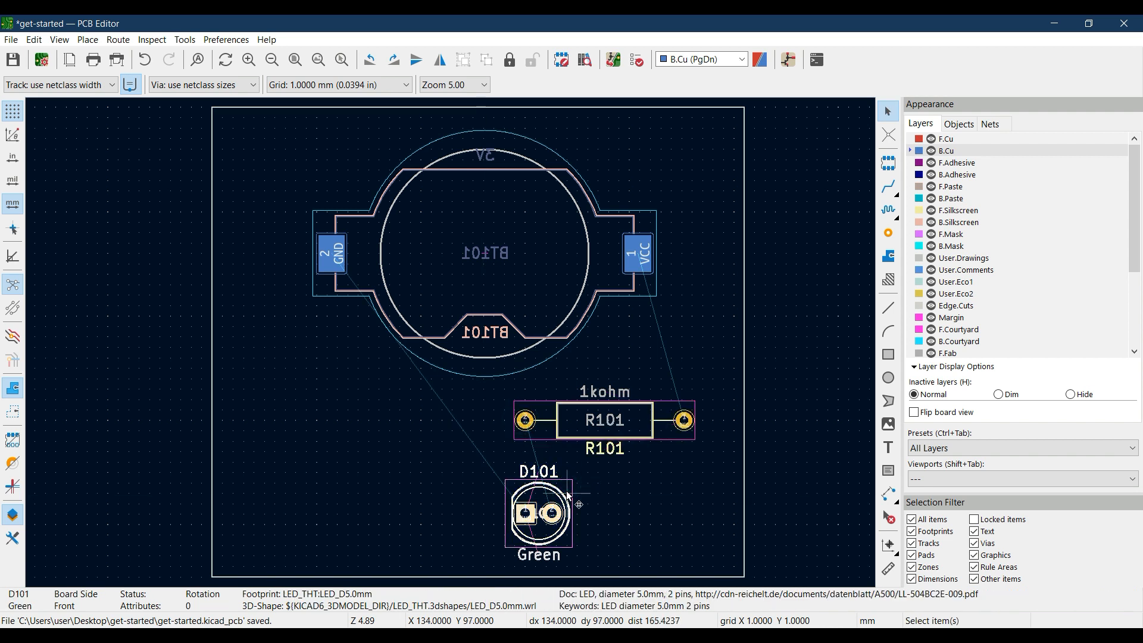
{"action": "key", "text": "m"}
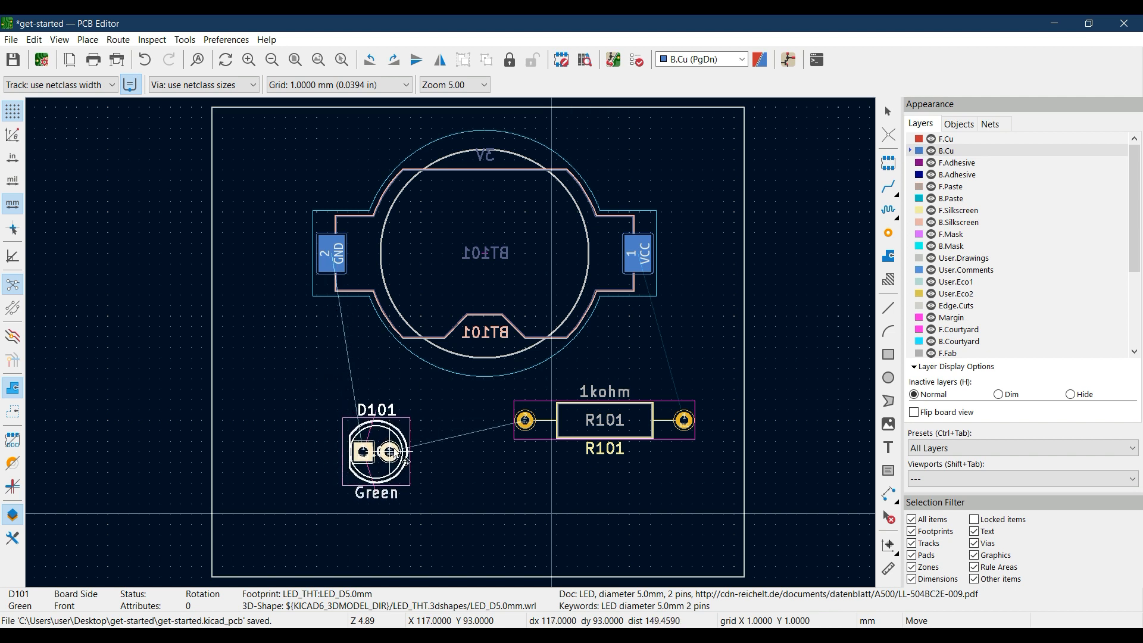
{"action": "left_click", "coordinate": [385, 460]}
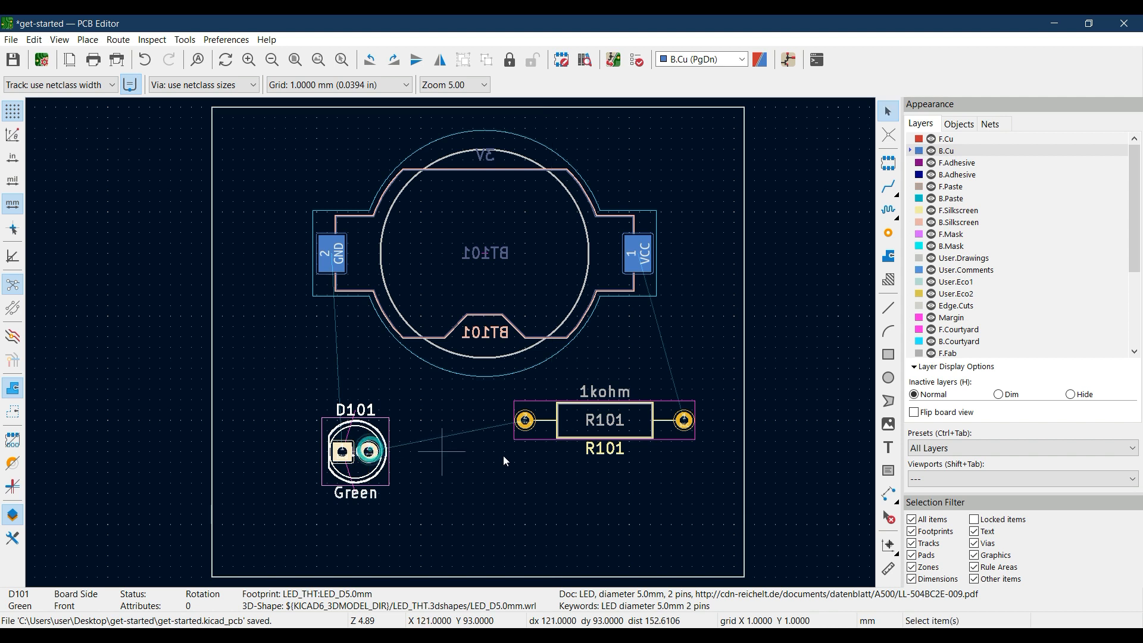
- Move resistor R101 so its right pad sits below the VCC pad at about X 141, Y 94 mm, and save the board
{"action": "left_click", "coordinate": [649, 419]}
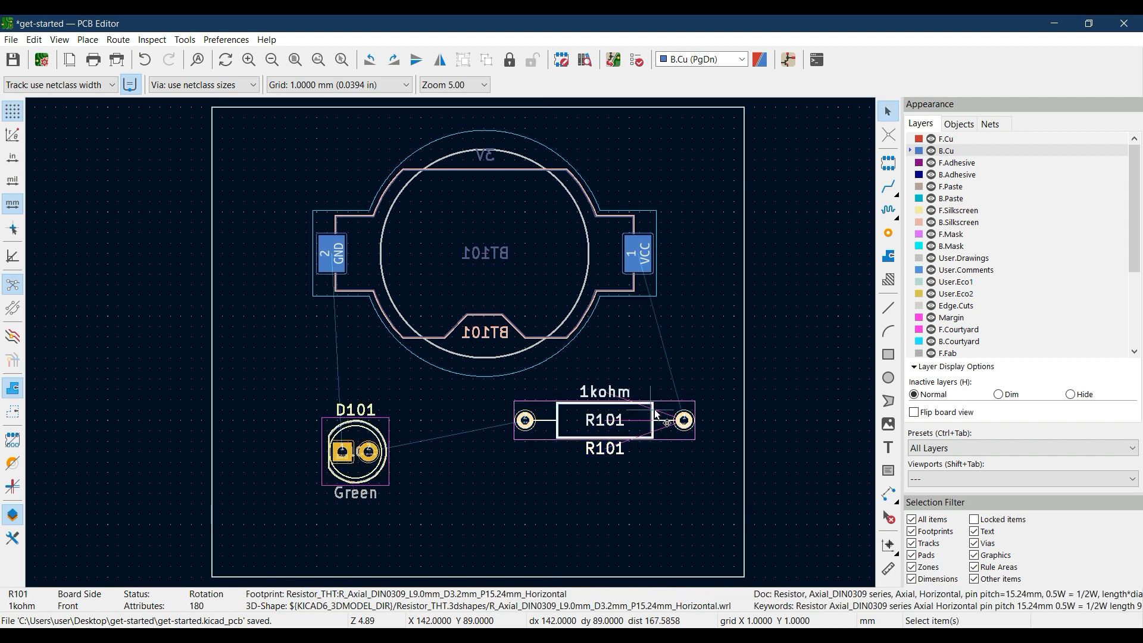
{"action": "key", "text": "m"}
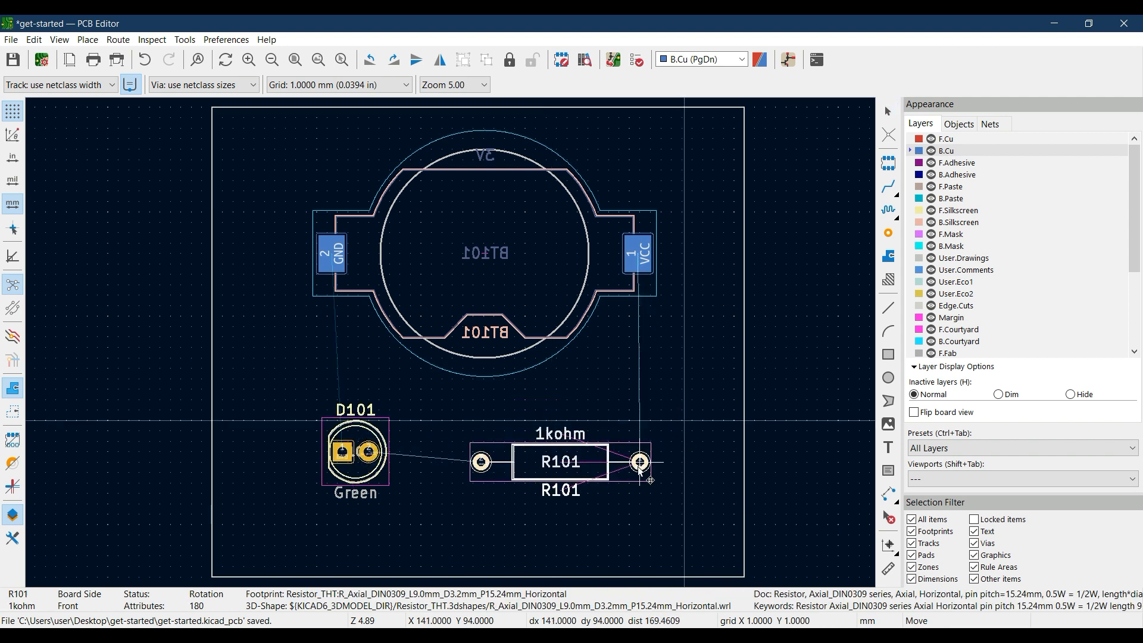
{"action": "left_click", "coordinate": [640, 470]}
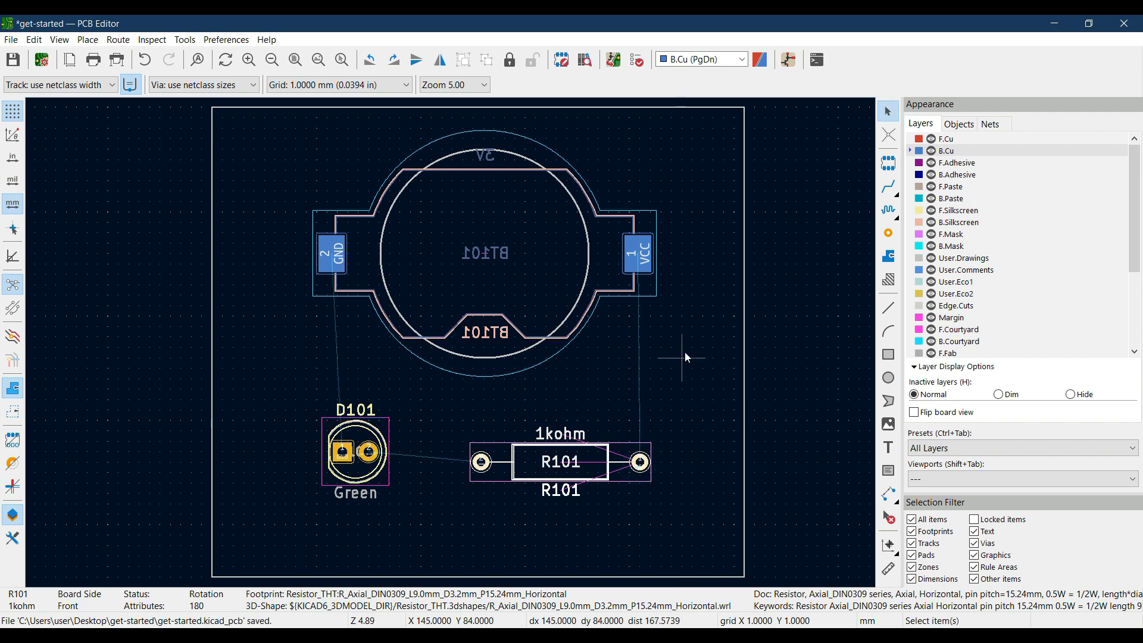
{"action": "middle_click_drag", "start_coordinate": [685, 352], "coordinate": [698, 362]}
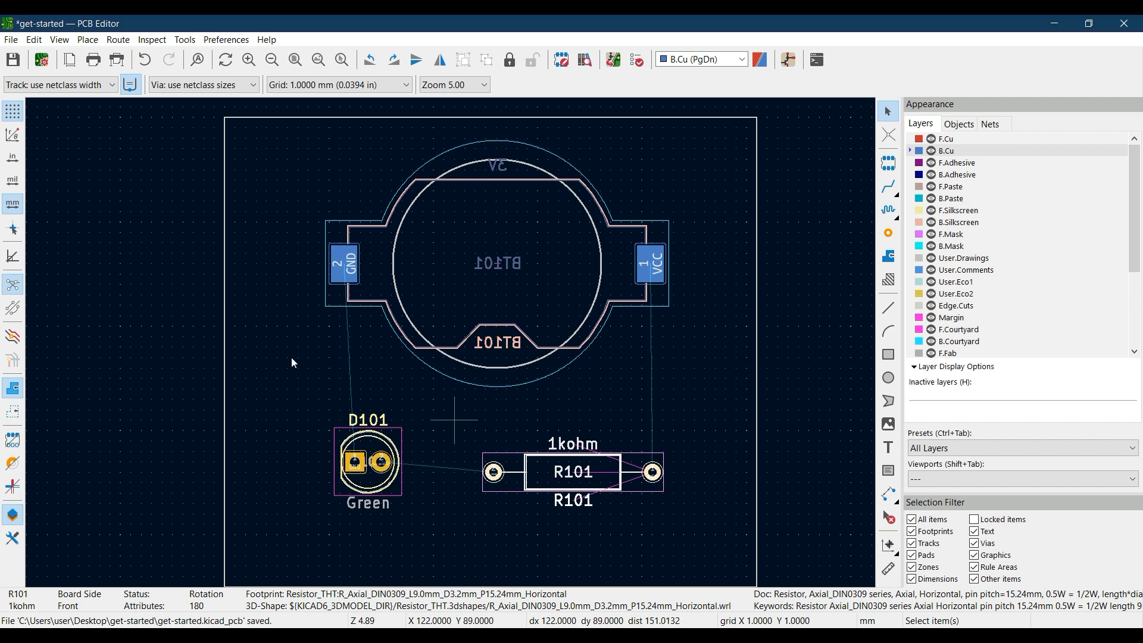
{"action": "left_click", "coordinate": [14, 60]}
- Inspect the rearranged parts on both sides of the board in the 3D viewer, then return to the whole-board layout
{"action": "left_click", "coordinate": [59, 39]}
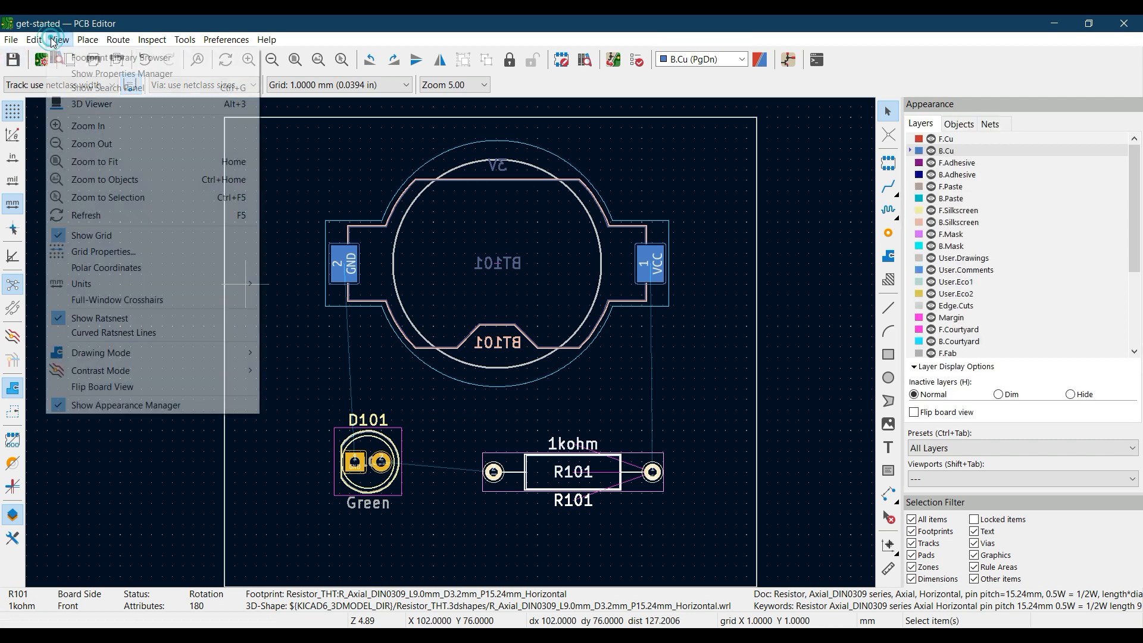
{"action": "left_click", "coordinate": [78, 103]}
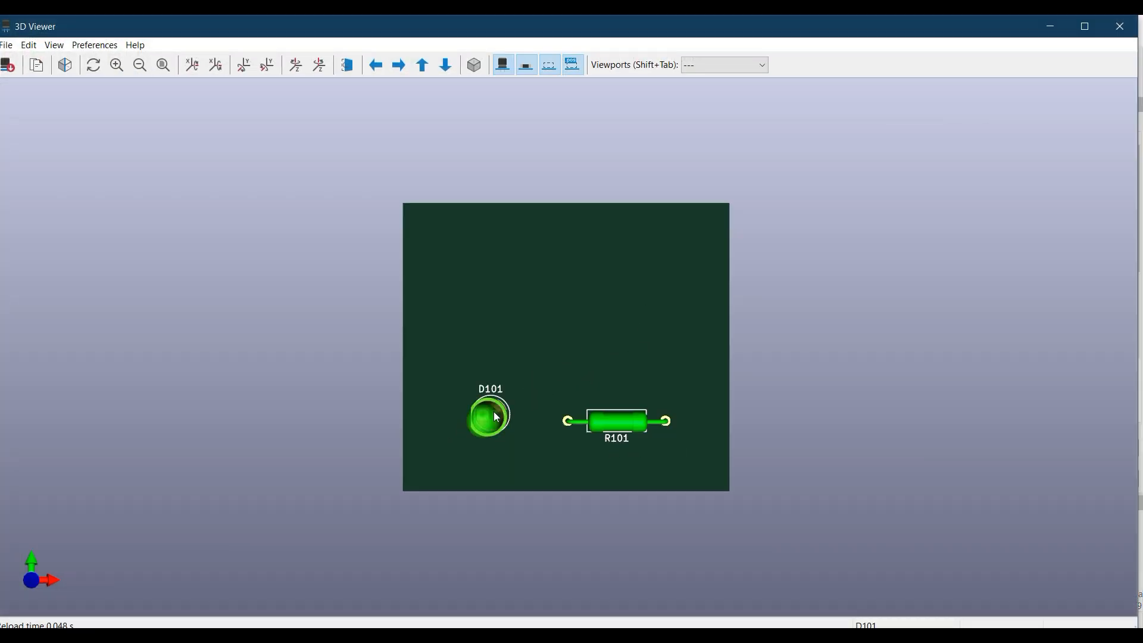
{"action": "left_click", "coordinate": [349, 70]}
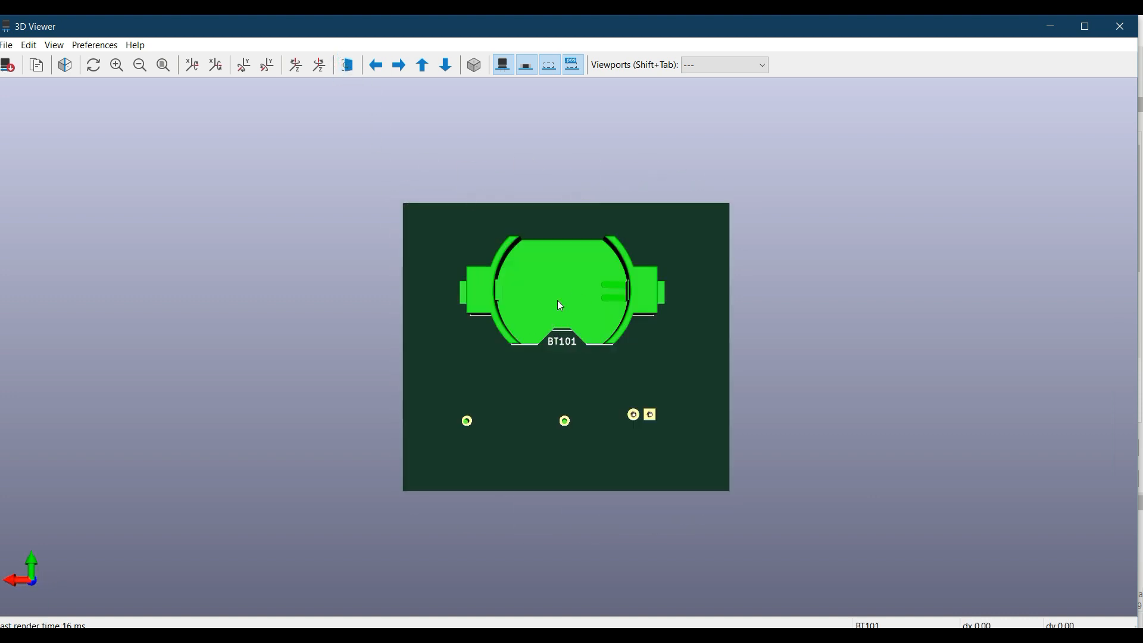
{"action": "left_click", "coordinate": [1120, 26]}
{"action": "scroll", "coordinate": [452, 342], "scroll_direction": "down", "scroll_amount": 2}
{"action": "scroll", "coordinate": [449, 343], "scroll_direction": "up", "scroll_amount": 1}
{"action": "middle_click_drag", "start_coordinate": [457, 349], "coordinate": [549, 374]}
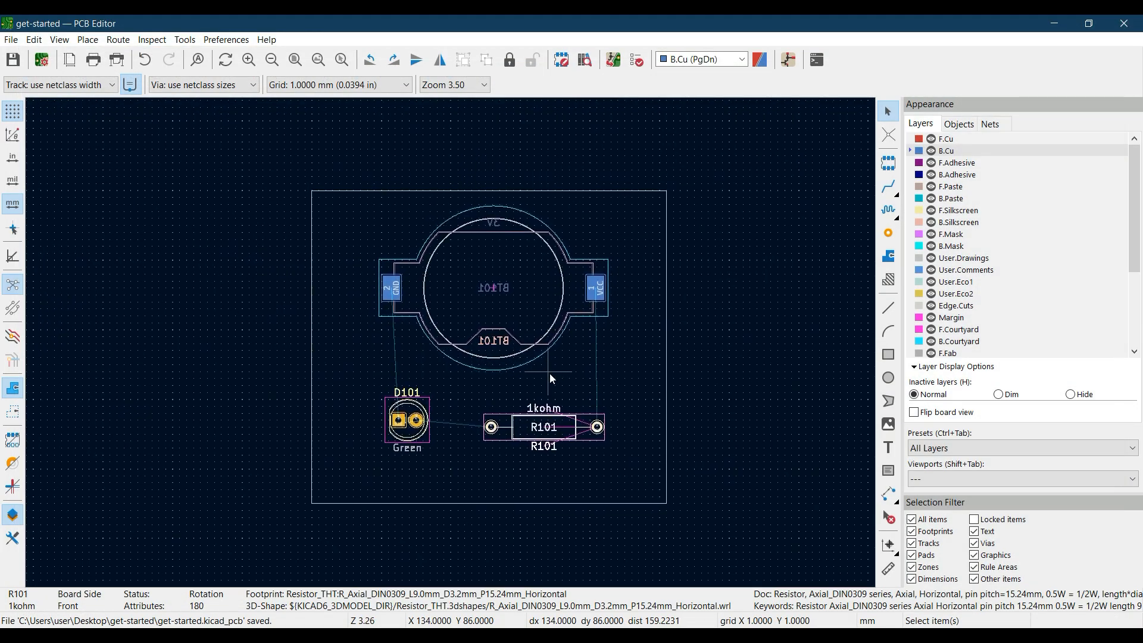